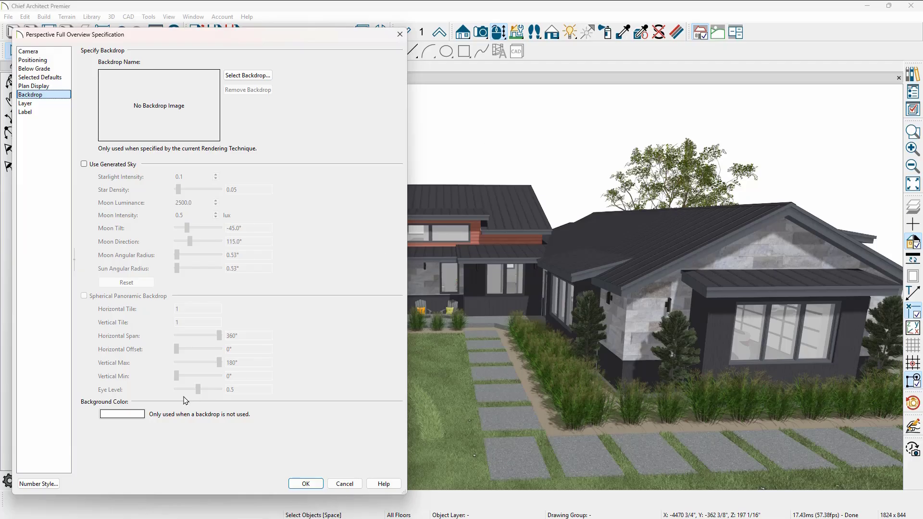
# Set the perspective camera's background color to a very light blue
pyautogui.click(136, 416)
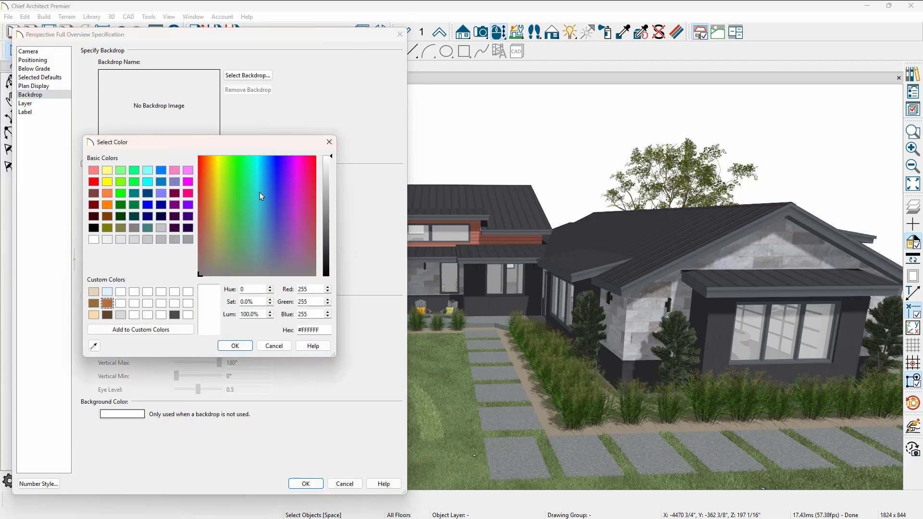
pyautogui.click(260, 168)
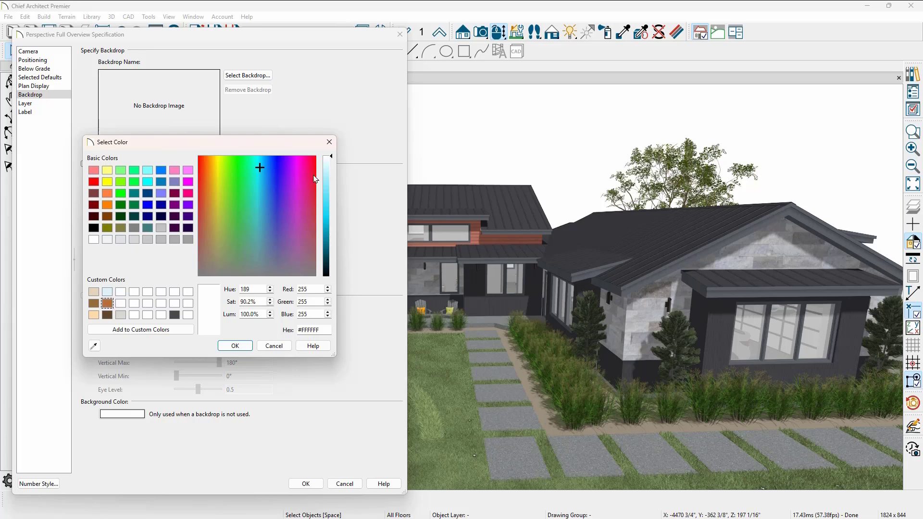
pyautogui.click(326, 166)
pyautogui.click(234, 347)
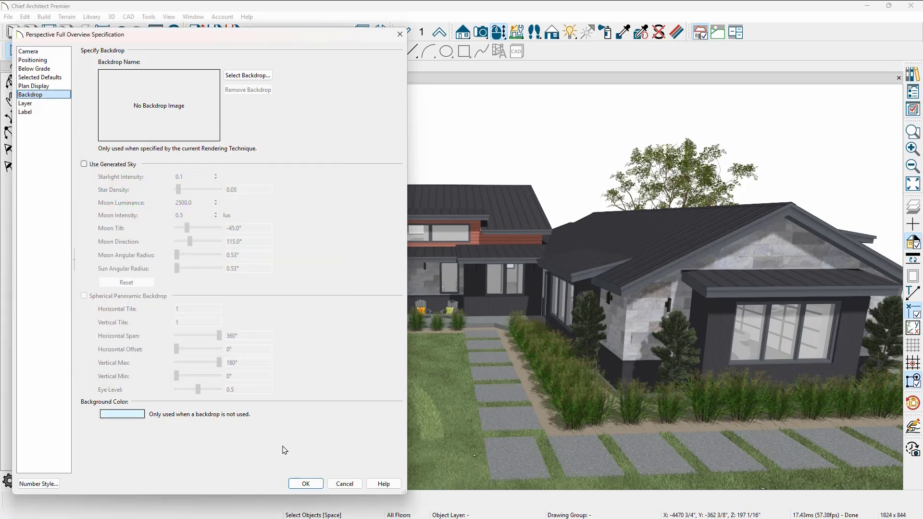
pyautogui.click(306, 484)
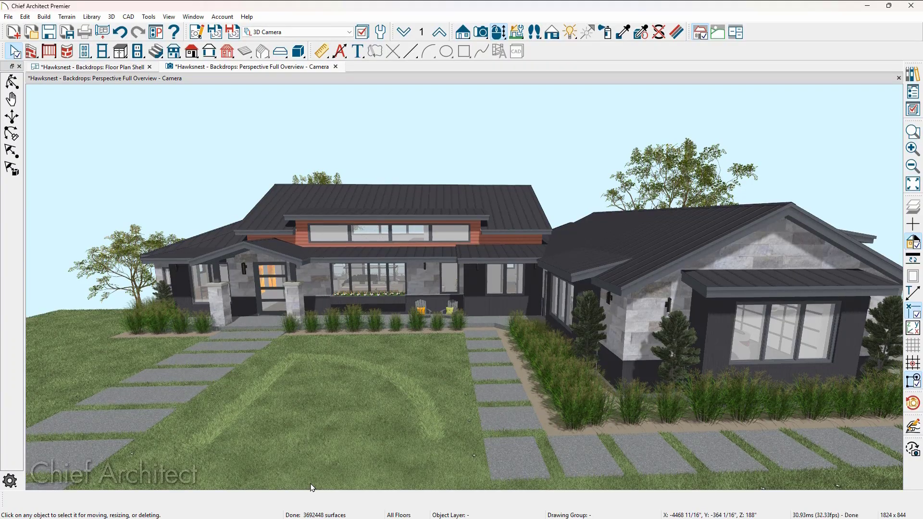
pyautogui.moveTo(343, 446)
pyautogui.mouseDown(button='middle')
pyautogui.moveTo(369, 437)
pyautogui.moveTo(336, 443)
pyautogui.moveTo(341, 448)
pyautogui.mouseUp(button='middle')
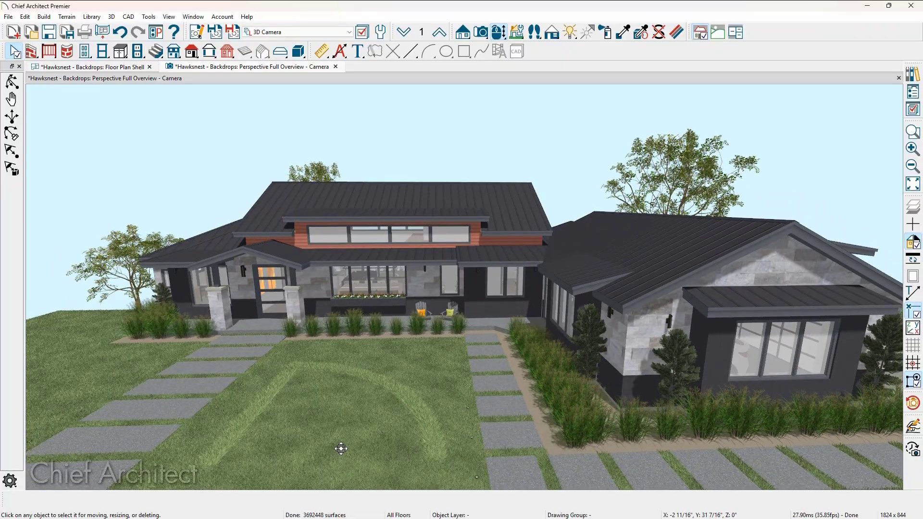
# Browse the library backdrops for the camera in the Core Catalogs' Backdrops folder and the Bonus Catalogs' Backdrops No.2 HDRI folder
pyautogui.click(198, 33)
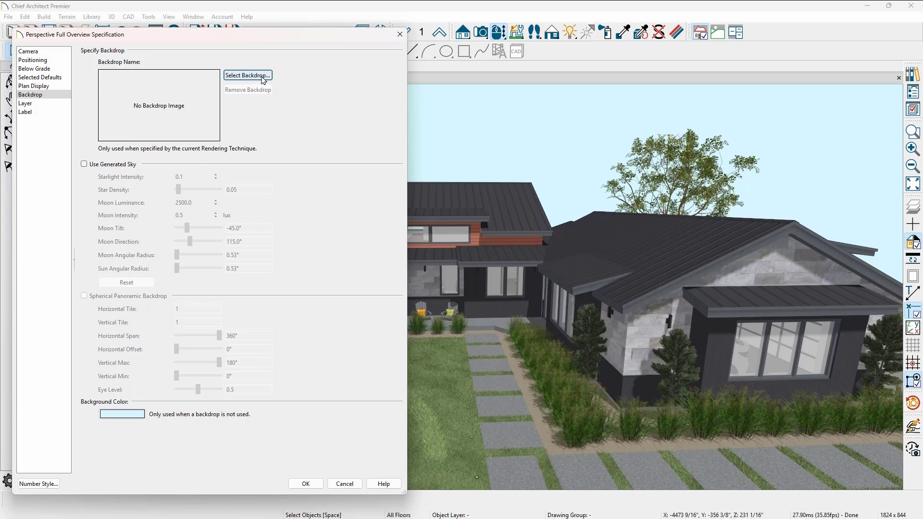
pyautogui.click(247, 75)
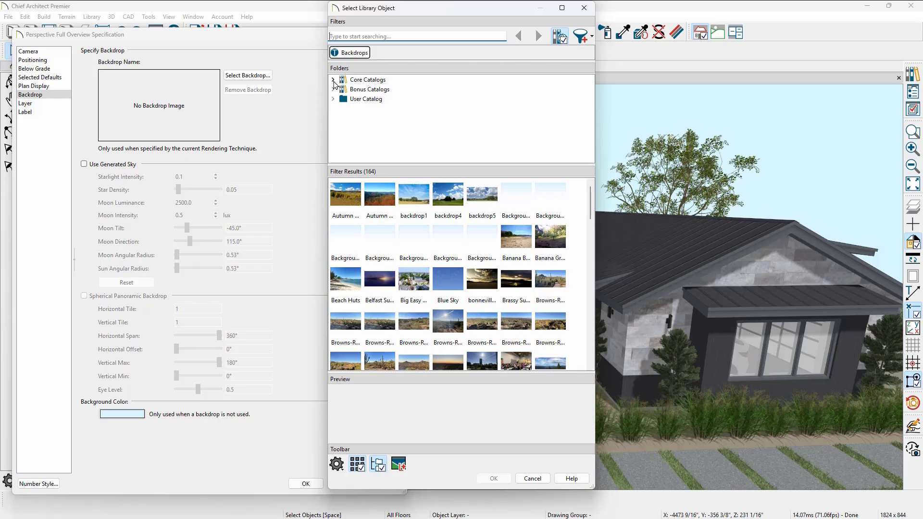
pyautogui.click(333, 80)
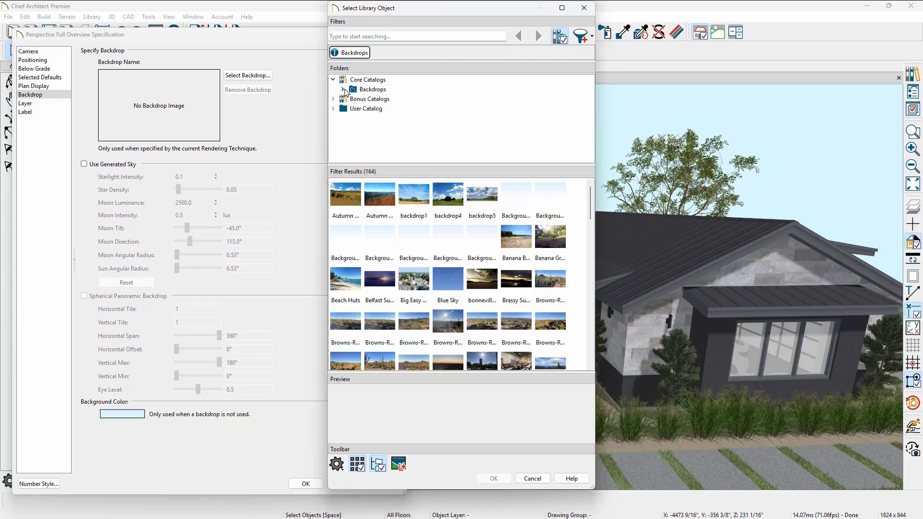
pyautogui.click(343, 90)
pyautogui.click(379, 90)
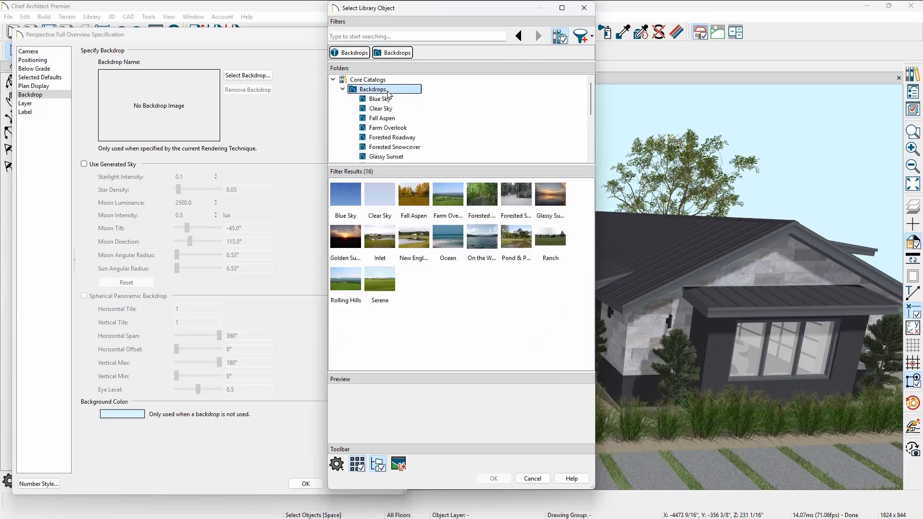
pyautogui.click(333, 79)
pyautogui.click(334, 90)
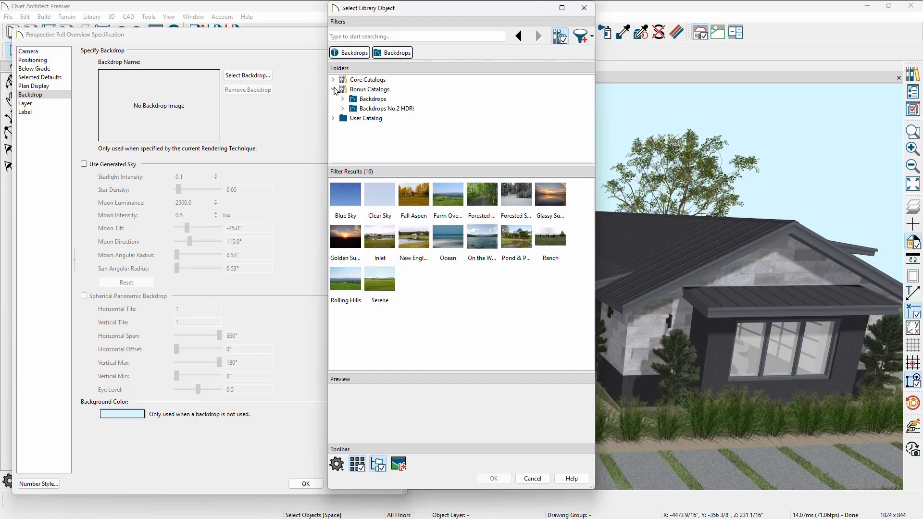
pyautogui.click(386, 109)
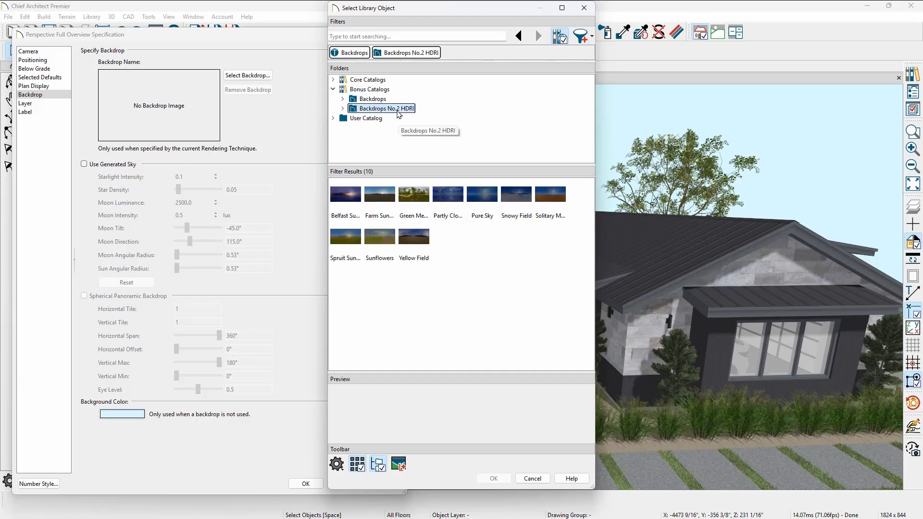
# Look through the User Catalog's Sagauro Backdrops folder, and remove the folder filter to list all backdrops again
pyautogui.click(333, 118)
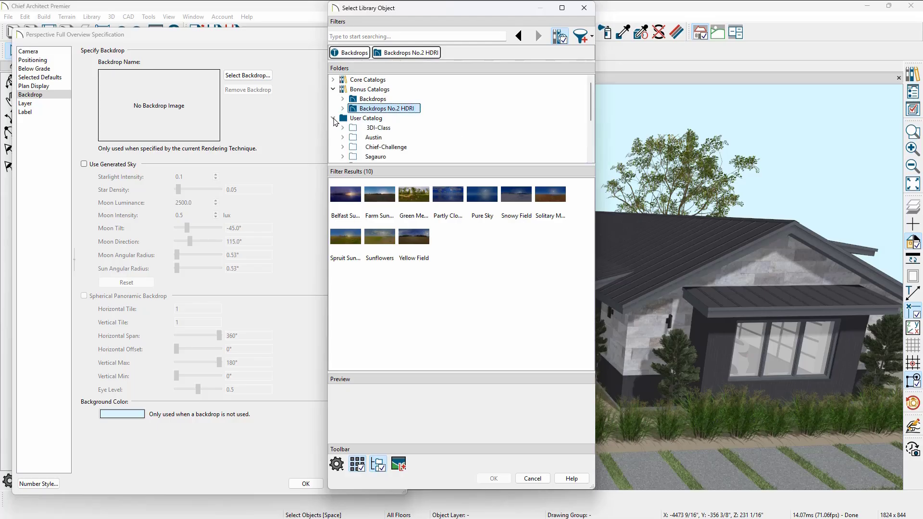
pyautogui.scroll(-1, 404, 120)
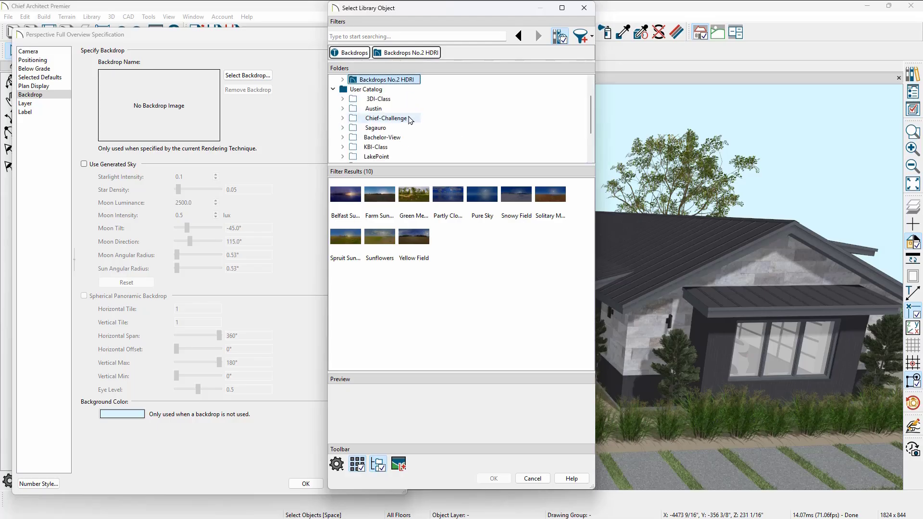
pyautogui.click(343, 127)
pyautogui.click(381, 138)
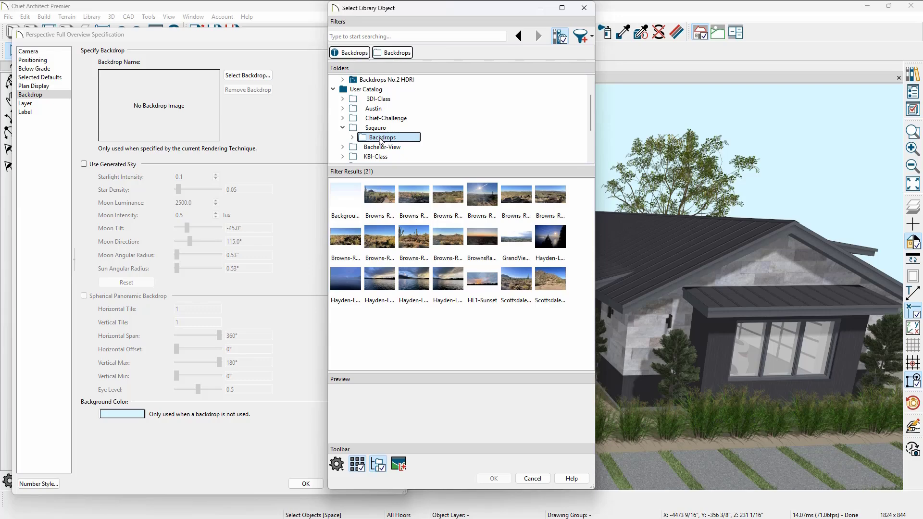
pyautogui.scroll(1, 382, 139)
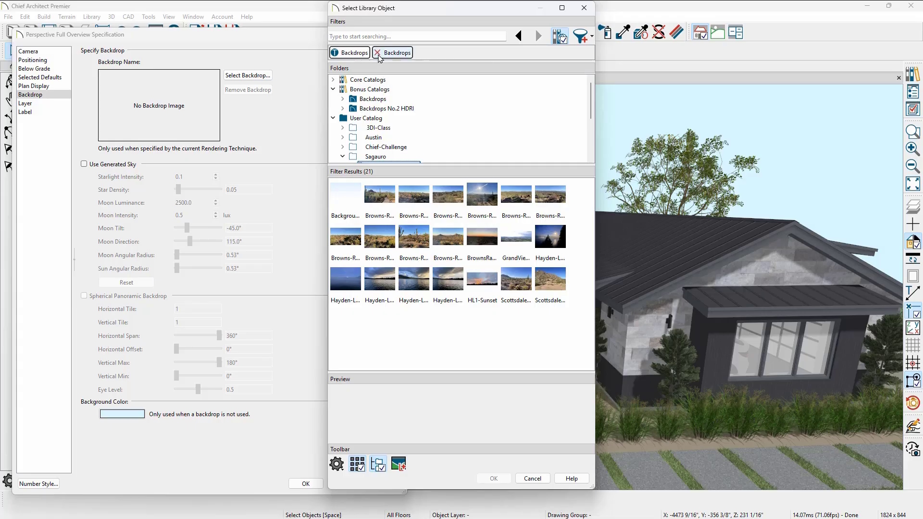
pyautogui.click(379, 53)
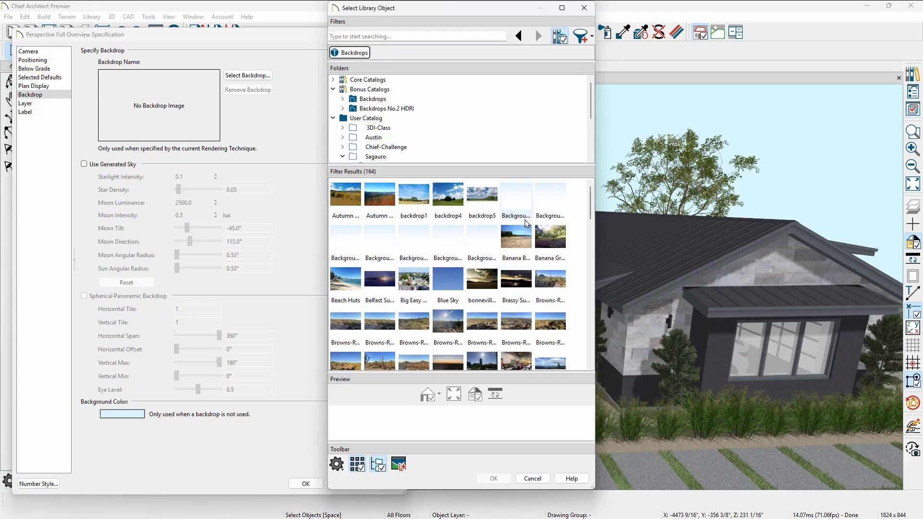
# Assign the CDA2 image as the camera's backdrop and check it behind the house from nearer and farther away
pyautogui.scroll(-5, 540, 235)
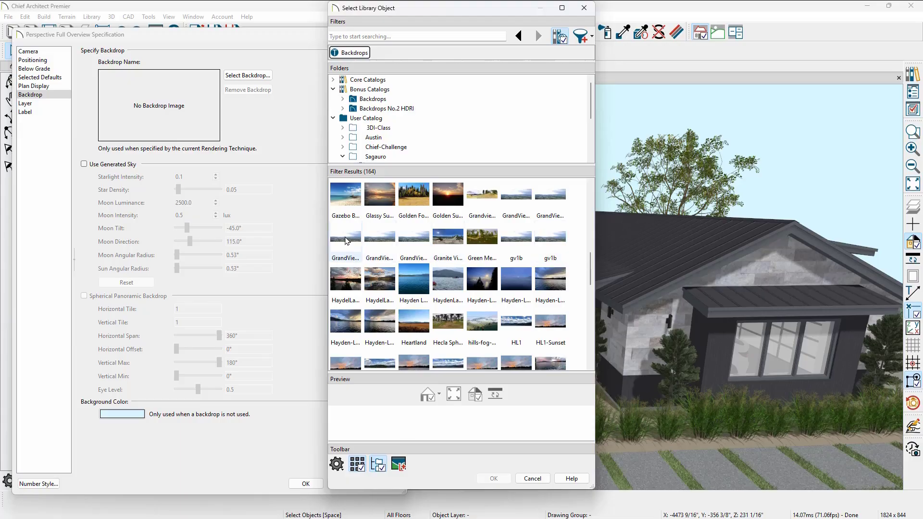
pyautogui.scroll(5, 347, 250)
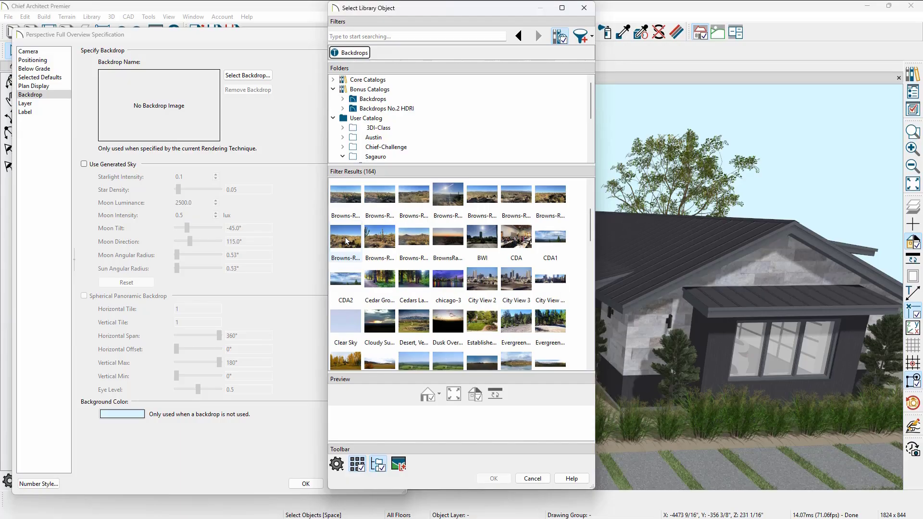
pyautogui.click(343, 282)
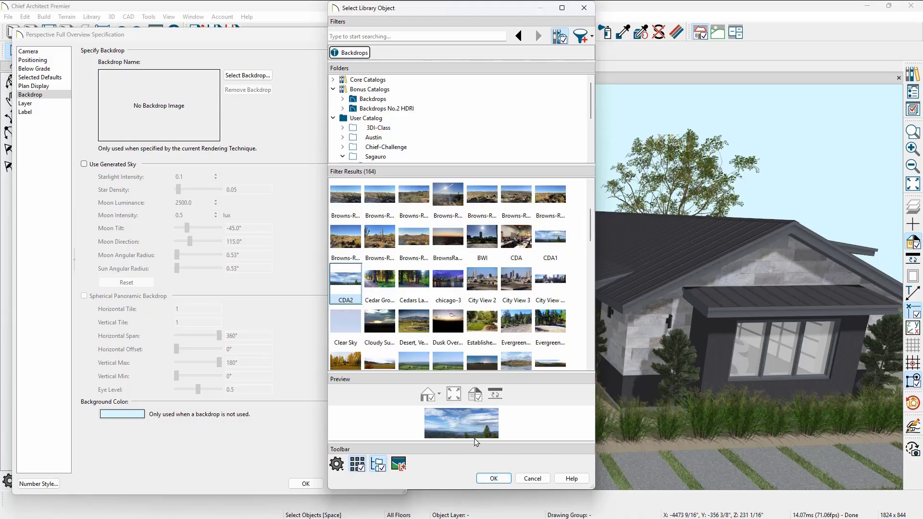
pyautogui.click(493, 481)
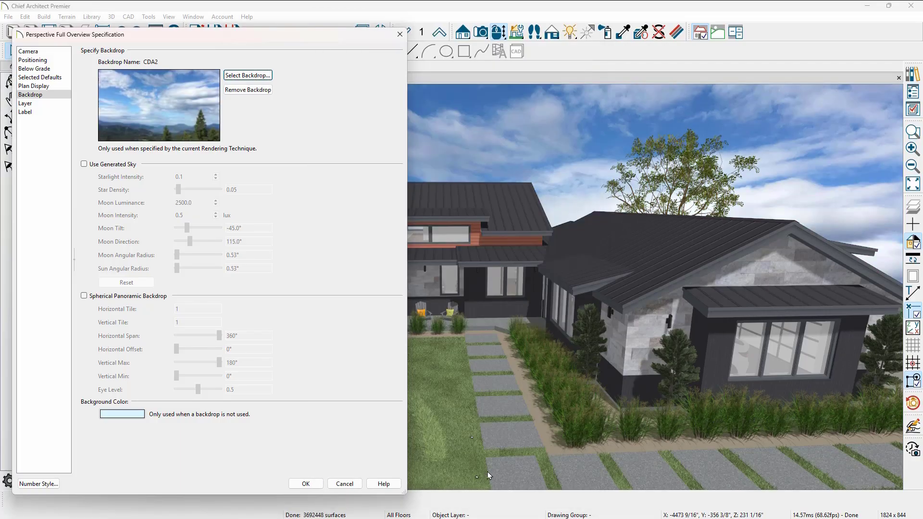
pyautogui.click(317, 486)
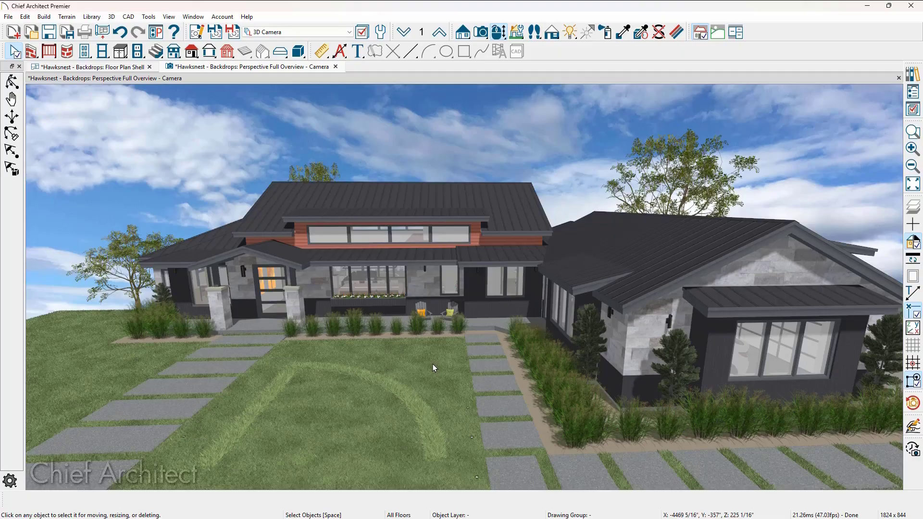
pyautogui.moveTo(433, 365); pyautogui.dragTo(437, 339, button='middle')
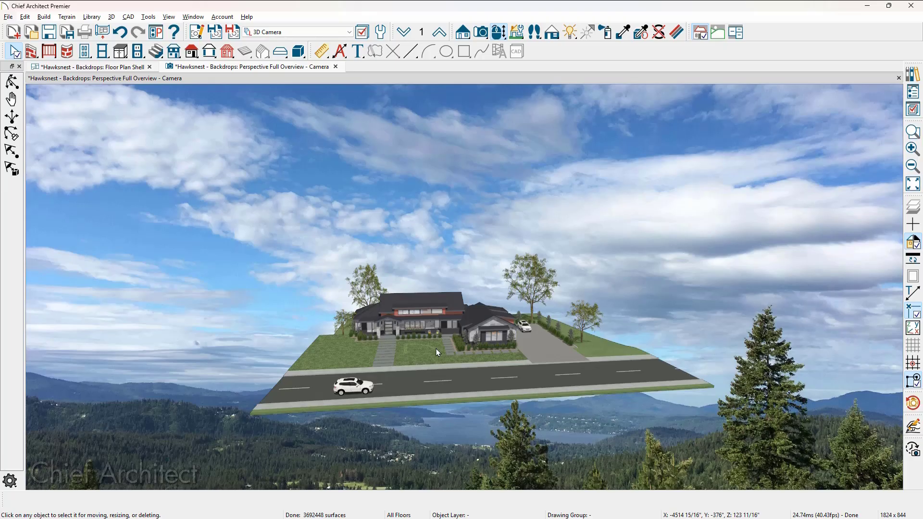
pyautogui.scroll(5, 436, 348)
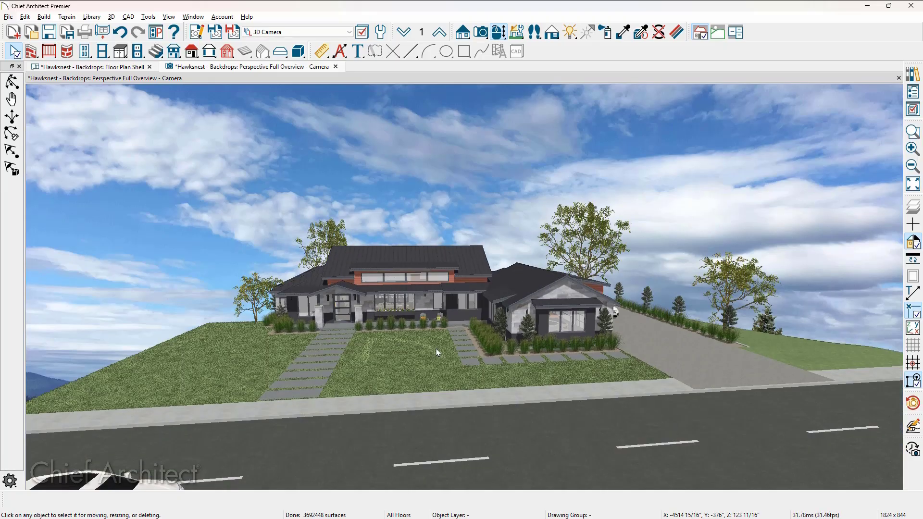
pyautogui.scroll(3, 437, 348)
pyautogui.moveTo(437, 347); pyautogui.dragTo(383, 450, button='middle')
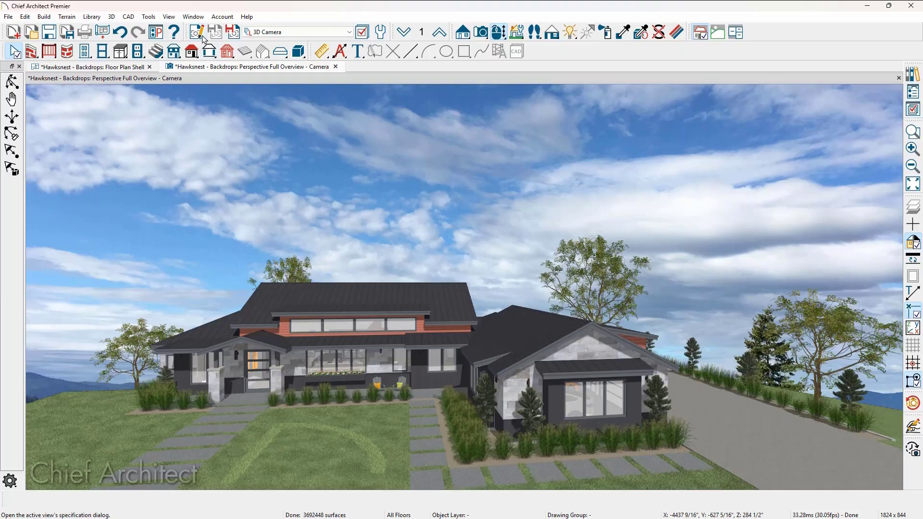
# Search the library backdrops for "panoramic" and assign HL-Panoramic-Sunset as the camera's backdrop
pyautogui.click(203, 38)
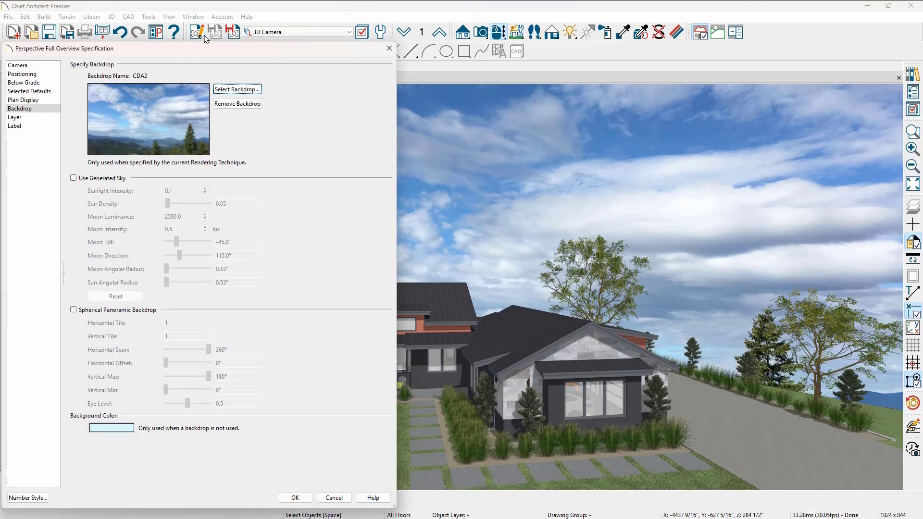
pyautogui.click(253, 90)
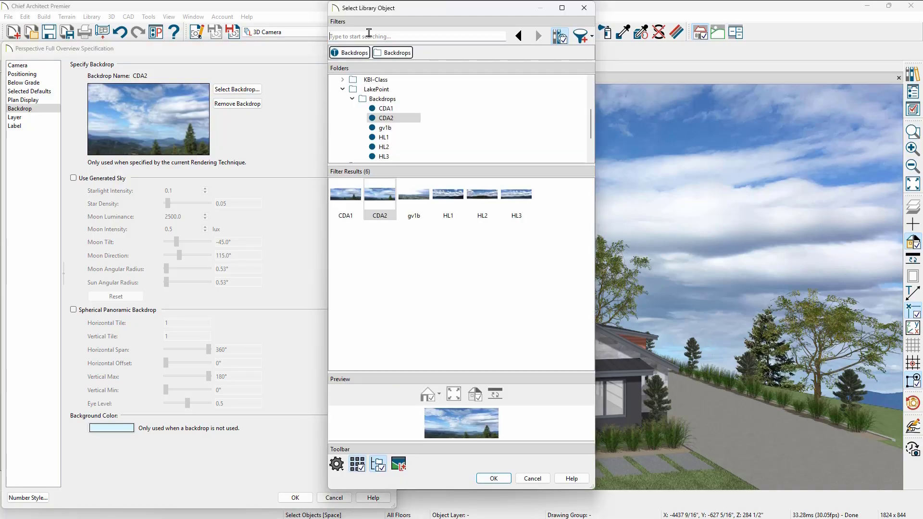
pyautogui.write('panoramic')
pyautogui.press('Return')
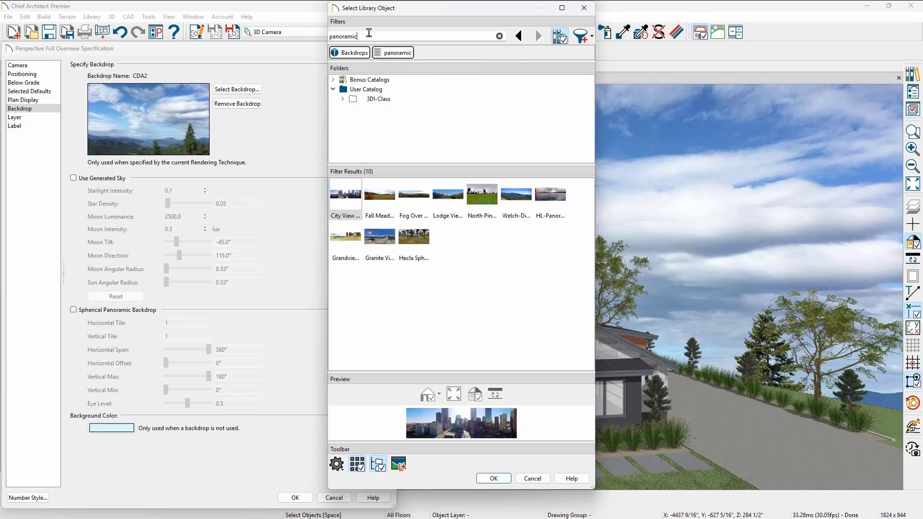
pyautogui.click(553, 207)
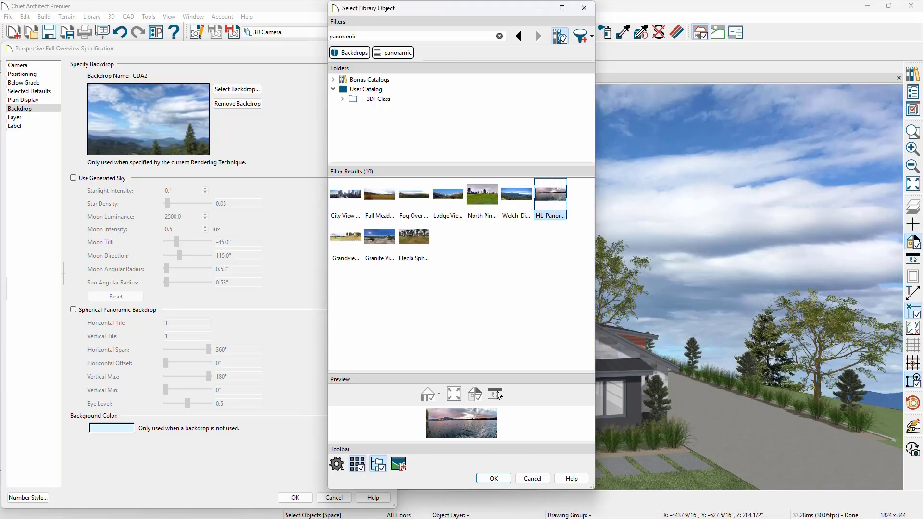
pyautogui.click(500, 479)
pyautogui.click(295, 498)
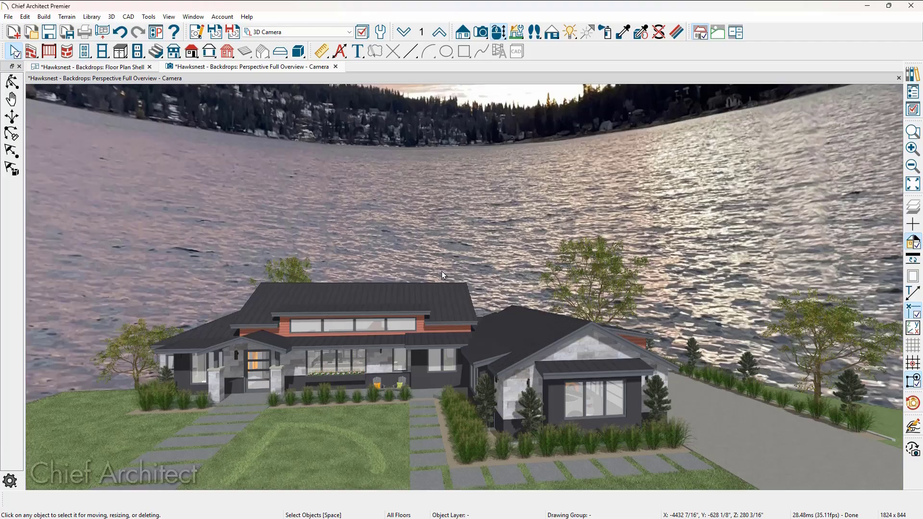
# Adjust the Eye Level of the spherical panoramic backdrop so its horizon sits lower, just behind the house roof
pyautogui.click(198, 33)
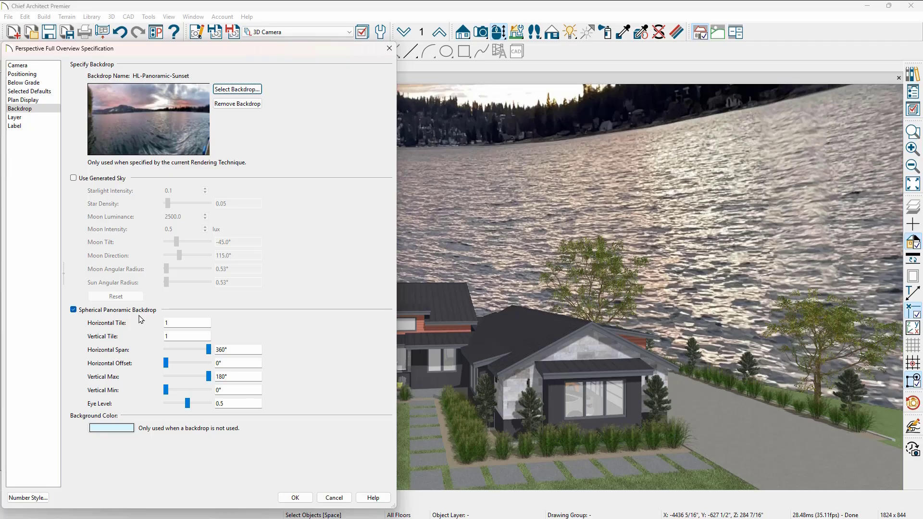
pyautogui.click(378, 502)
pyautogui.moveTo(187, 407); pyautogui.dragTo(195, 411)
pyautogui.click(295, 498)
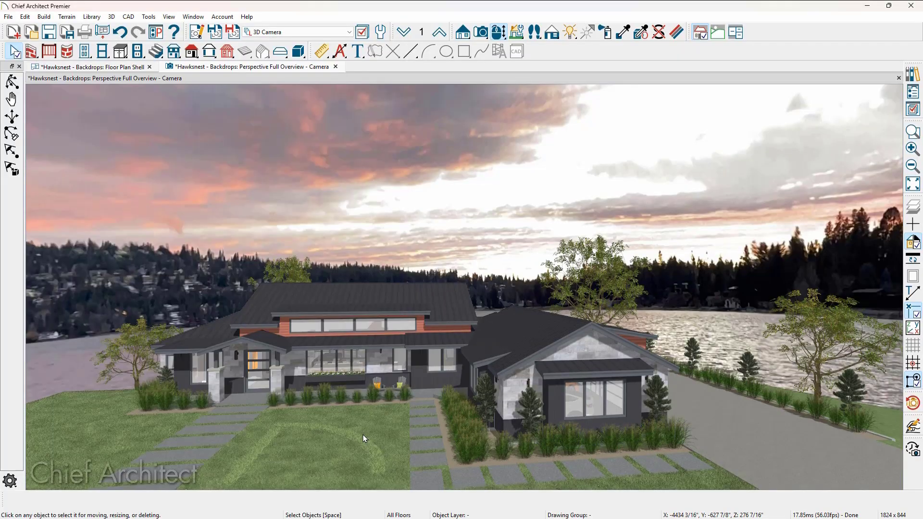
pyautogui.moveTo(369, 433)
pyautogui.mouseDown(button='middle')
pyautogui.moveTo(406, 428)
pyautogui.moveTo(366, 429)
pyautogui.mouseUp(button='middle')
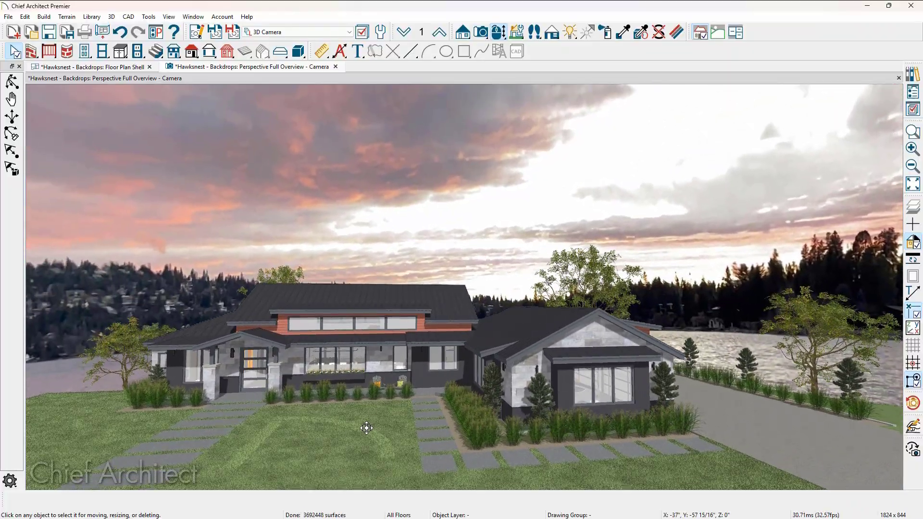
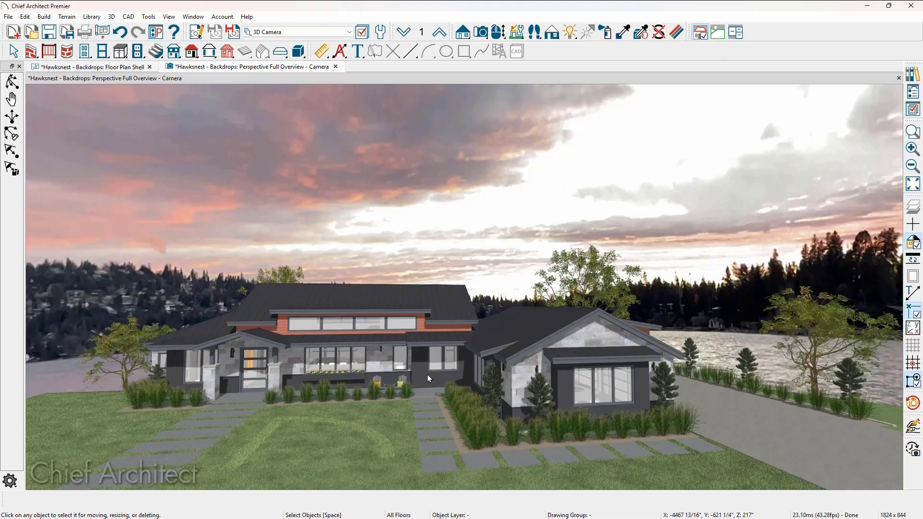
# Show the library and view the picture files available for import as a new backdrop into the Sagauro Backdrops folder
pyautogui.click(910, 75)
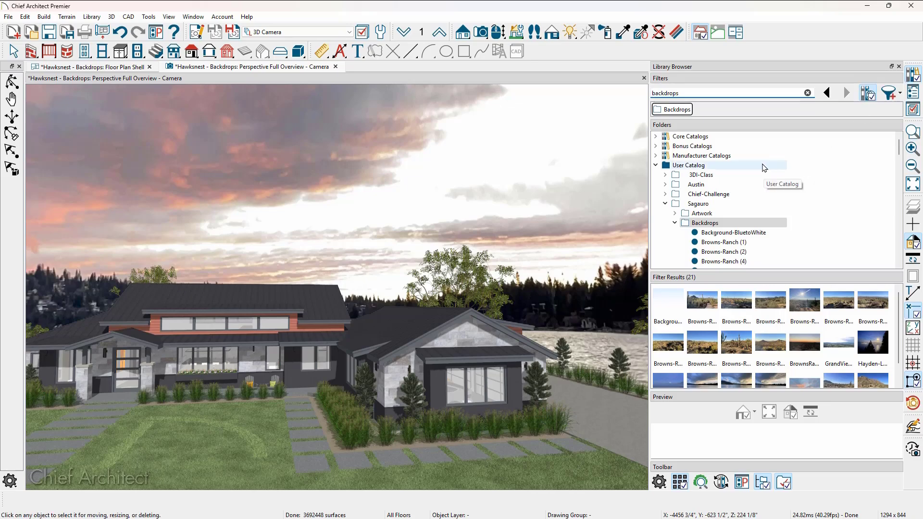
pyautogui.rightClick(742, 226)
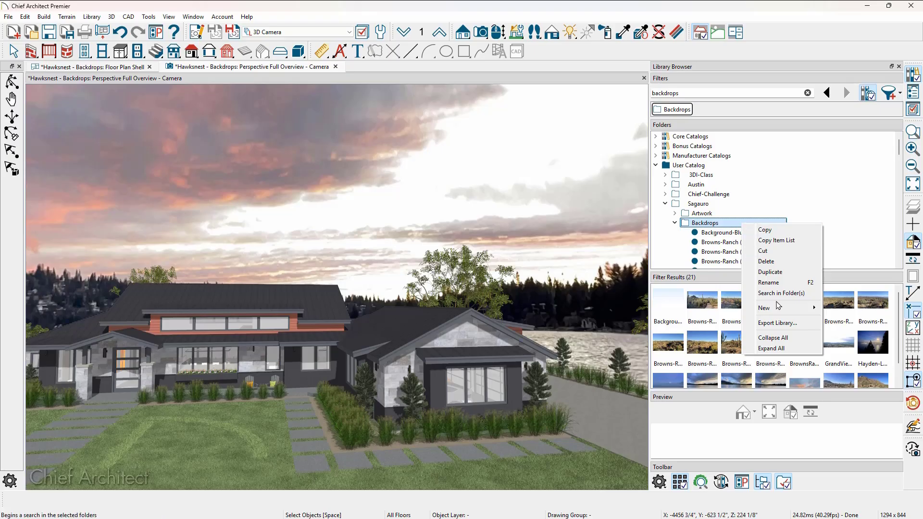
pyautogui.moveTo(780, 309)
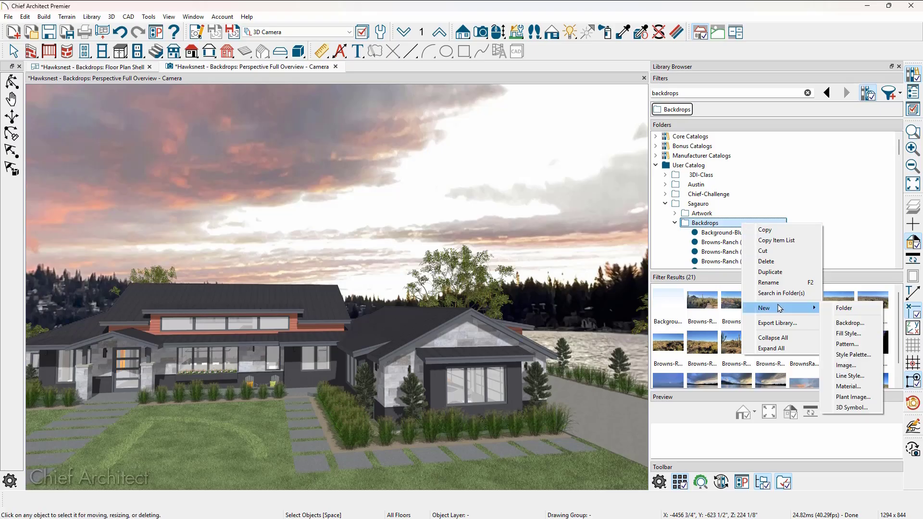
pyautogui.click(850, 323)
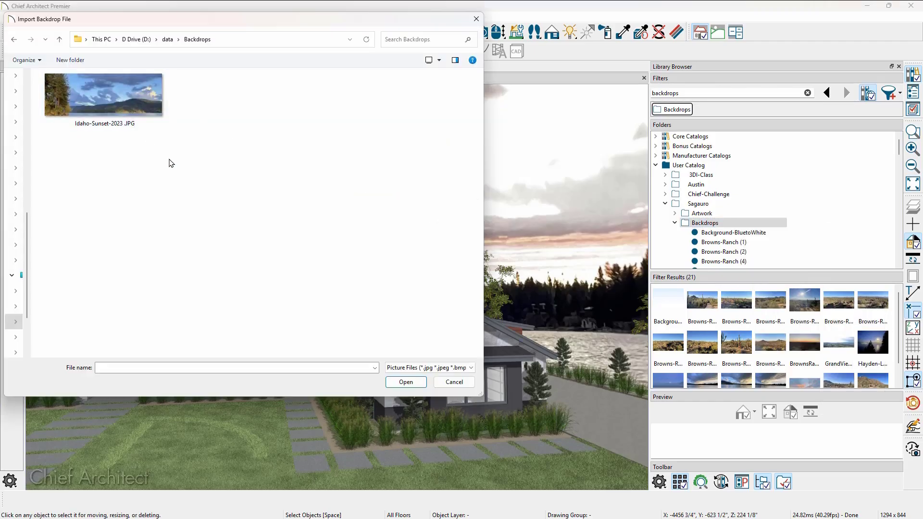
pyautogui.click(454, 382)
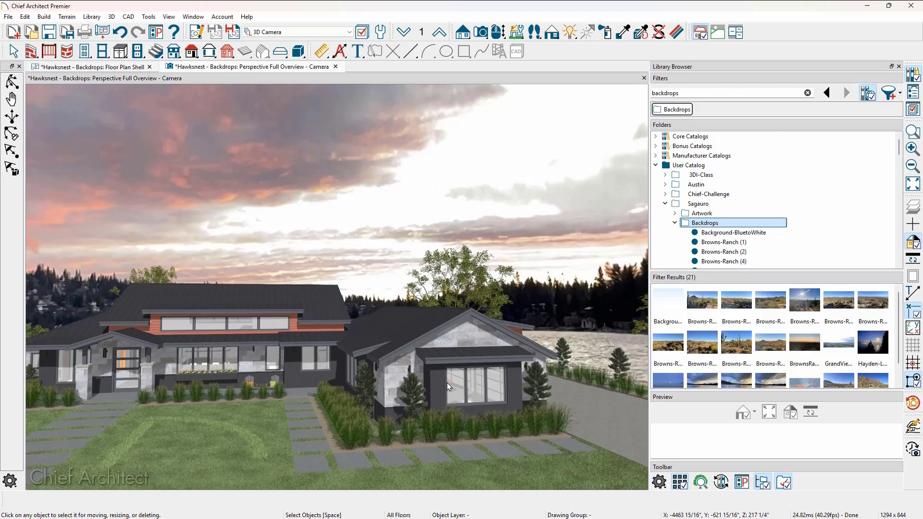
# Search the library for "hdri" and filter it to the Backdrops No.2 HDRI catalog
pyautogui.click(754, 72)
pyautogui.moveTo(677, 92); pyautogui.dragTo(628, 92)
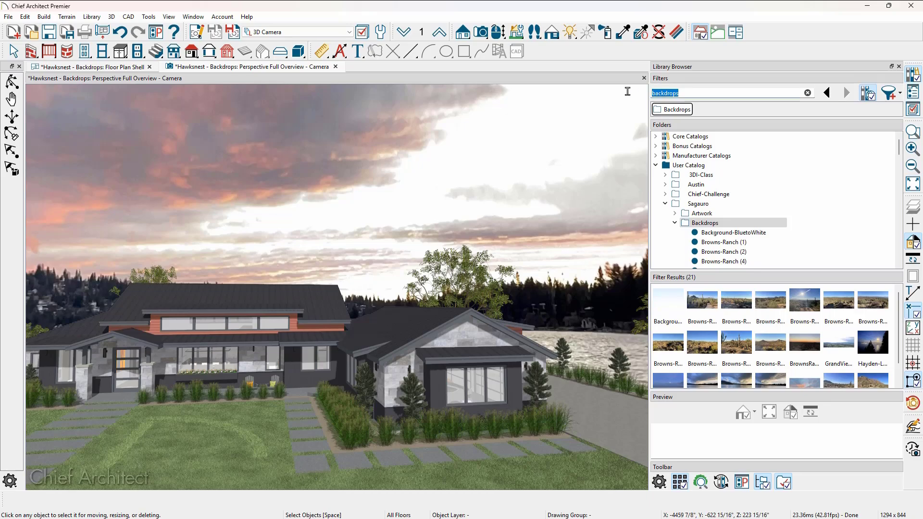
pyautogui.write('hdri')
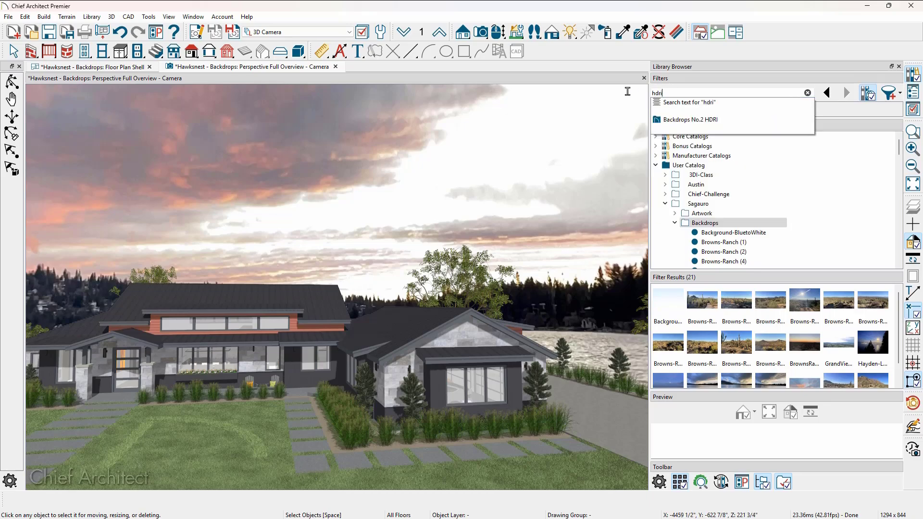
pyautogui.click(713, 126)
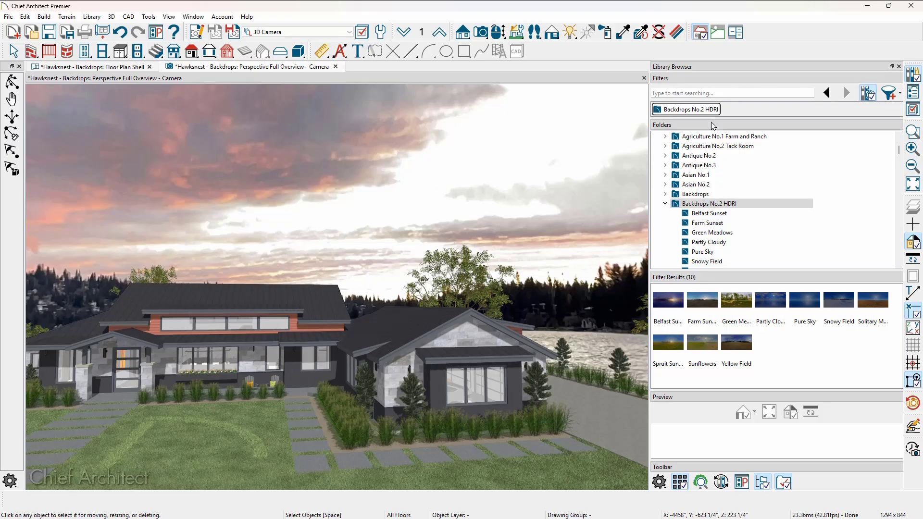
# Assign the Belfast Sunset HDRI as the camera's backdrop, hide the library and check the backdrop from different angles around the house
pyautogui.click(717, 216)
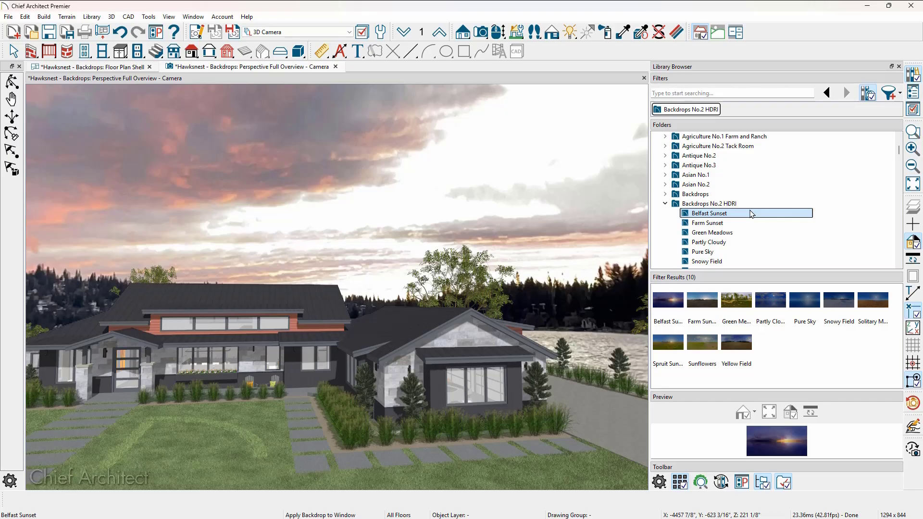
pyautogui.click(669, 307)
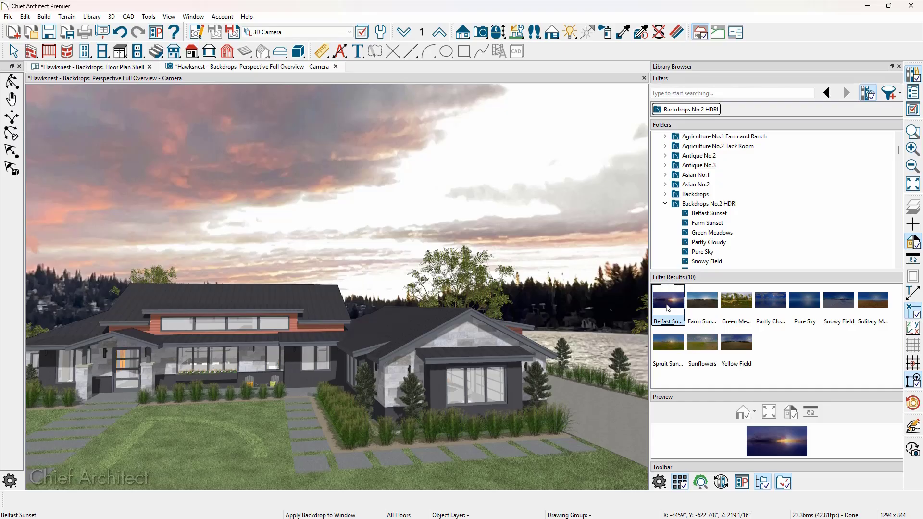
pyautogui.moveTo(668, 308); pyautogui.dragTo(439, 213)
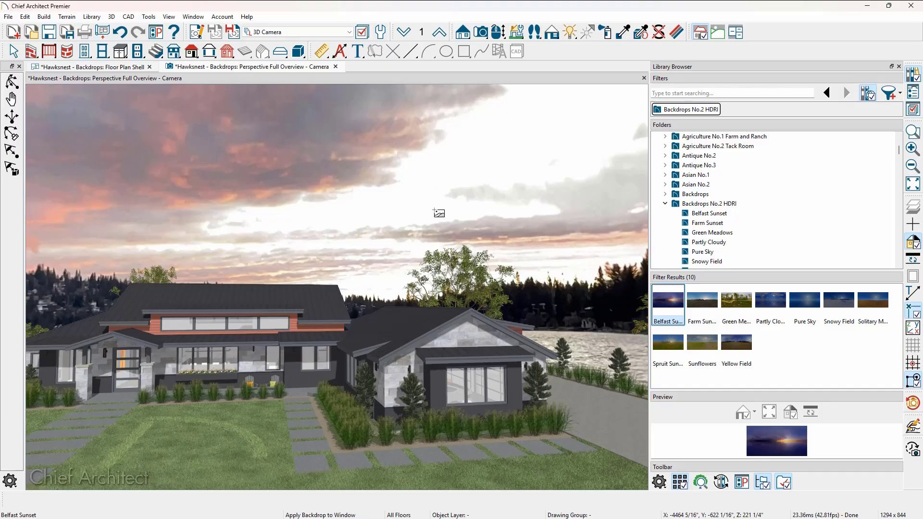
pyautogui.moveTo(439, 213); pyautogui.dragTo(439, 213)
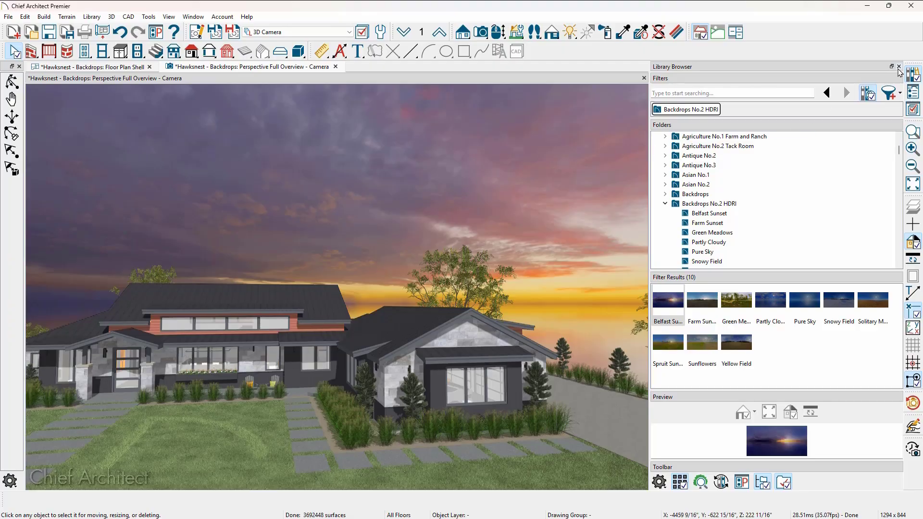
pyautogui.click(899, 67)
pyautogui.moveTo(589, 294); pyautogui.dragTo(690, 294, button='middle')
pyautogui.scroll(5, 654, 316)
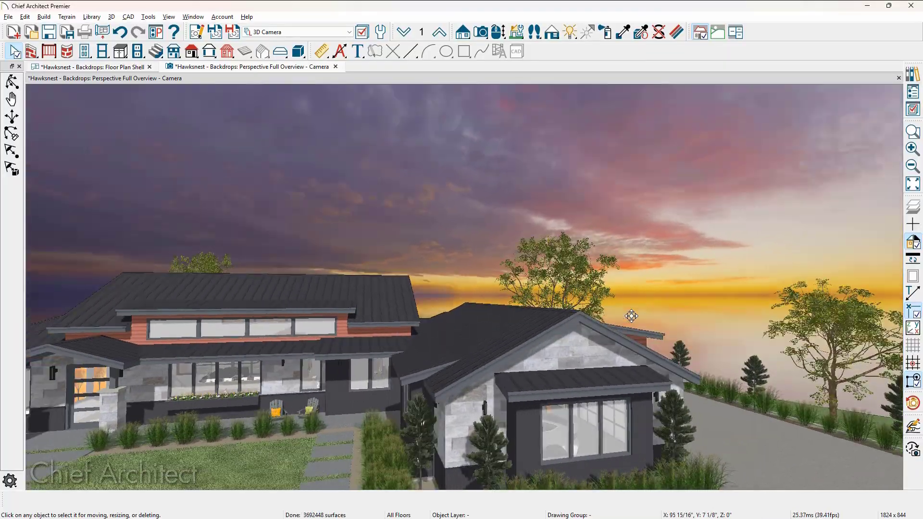
pyautogui.moveTo(631, 315); pyautogui.dragTo(769, 264, button='middle')
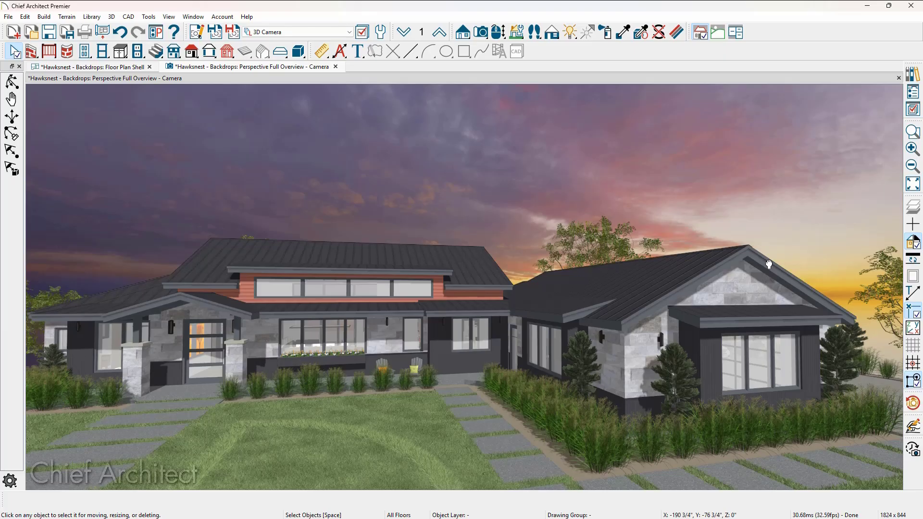
# Set the perspective camera's rendering technique to Physically Based
pyautogui.click(199, 36)
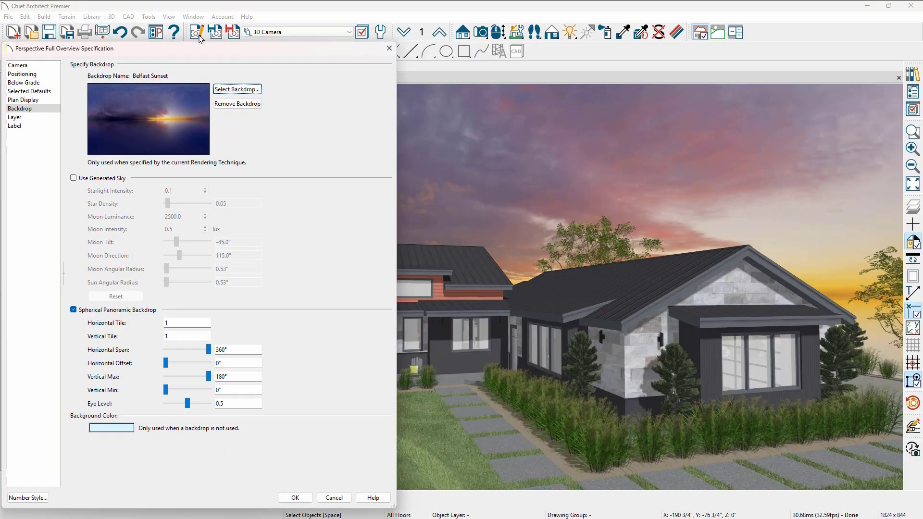
pyautogui.click(48, 66)
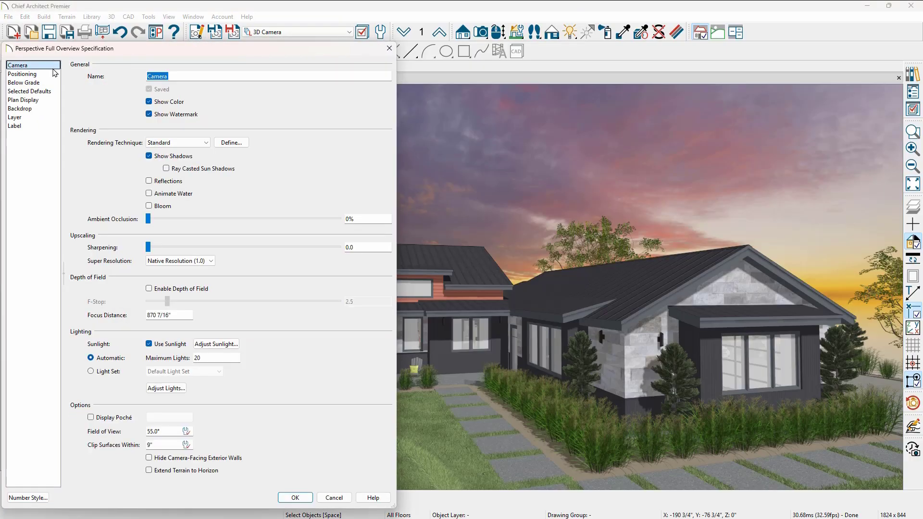
pyautogui.click(198, 144)
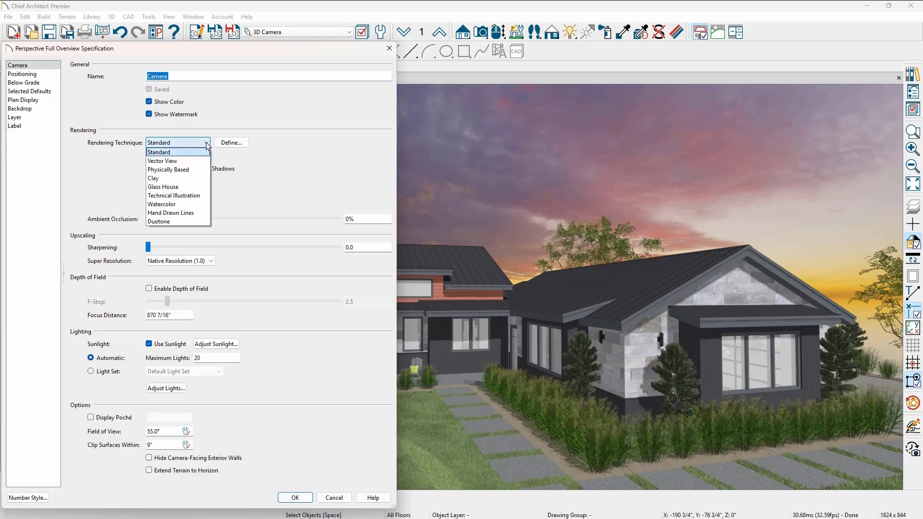
pyautogui.click(198, 174)
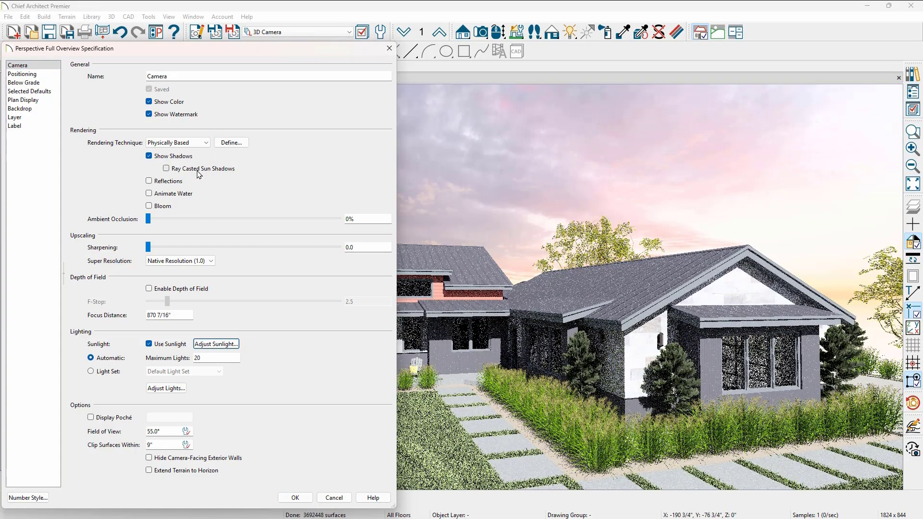
pyautogui.click(299, 500)
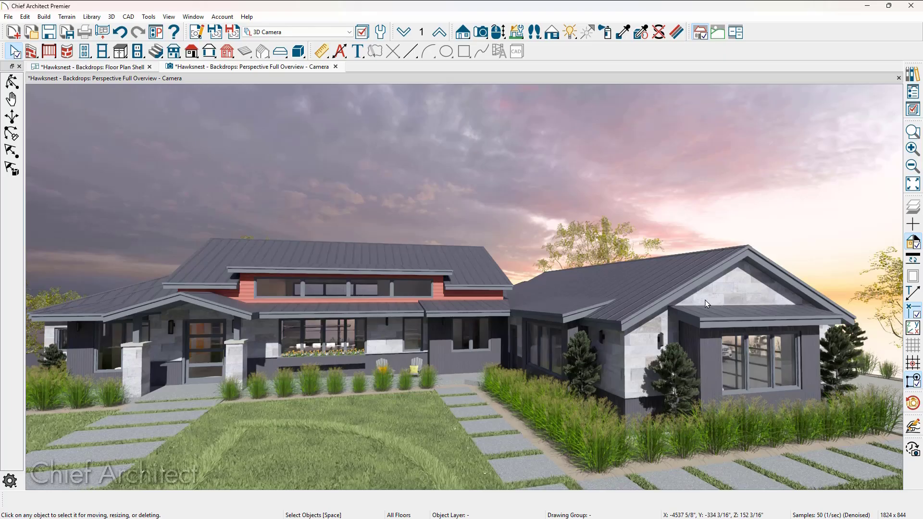
# Enable Use Only Backdrop for Lighting in the Physically Based rendering technique options
pyautogui.click(202, 31)
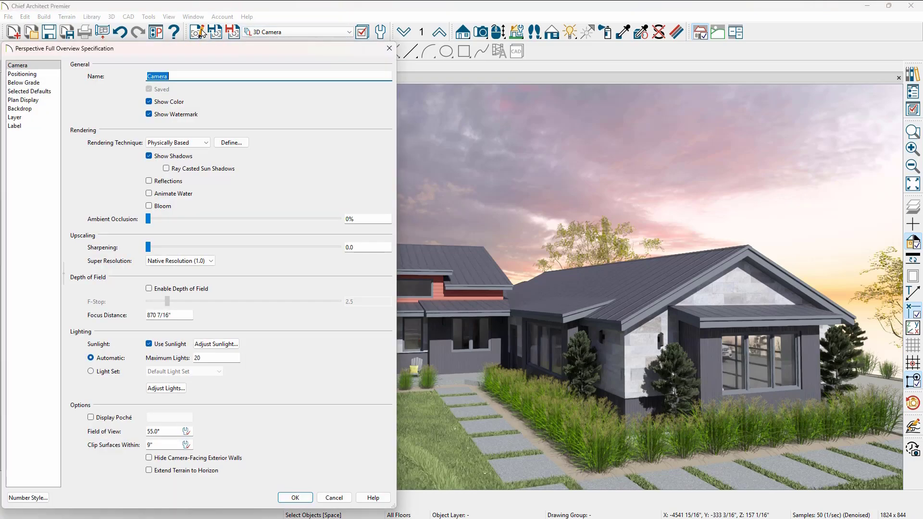
pyautogui.click(231, 143)
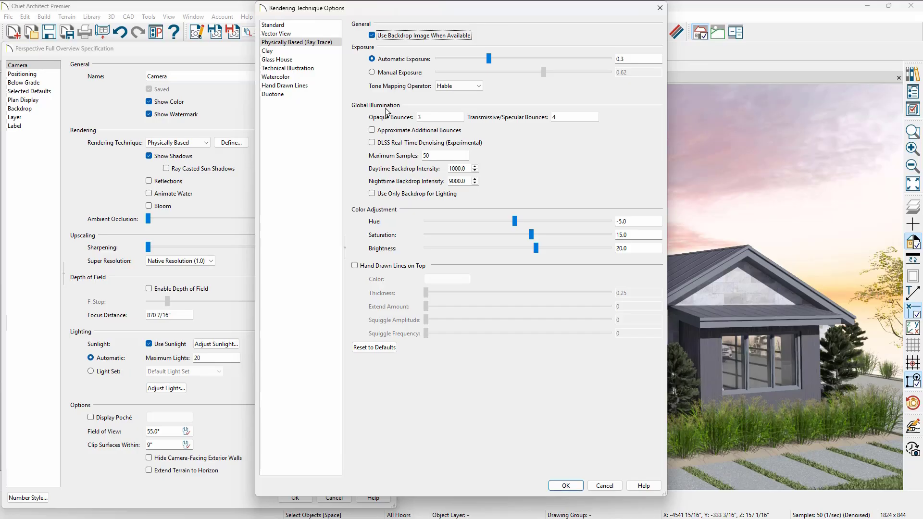
pyautogui.click(372, 194)
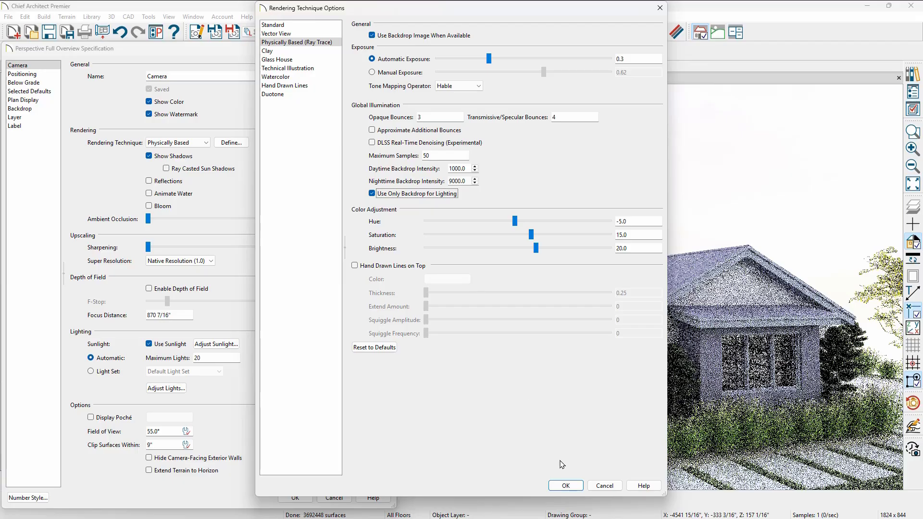
pyautogui.click(567, 486)
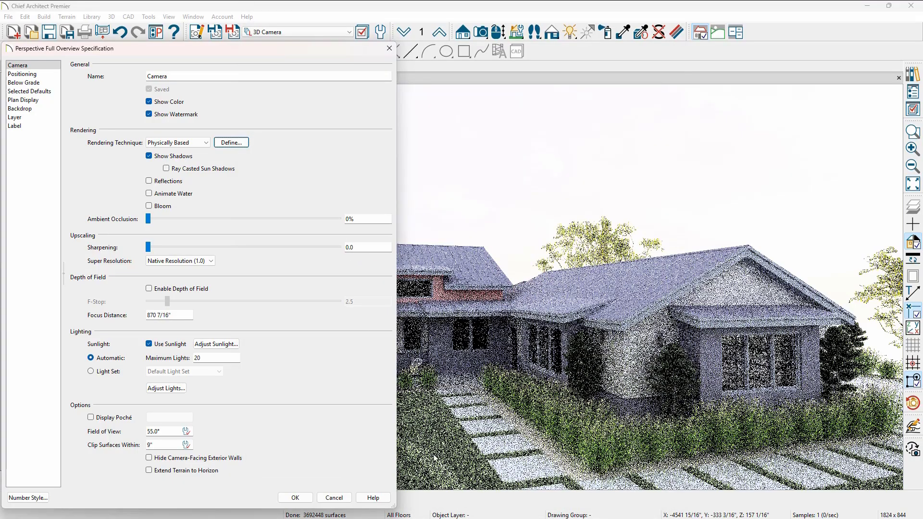
pyautogui.click(307, 498)
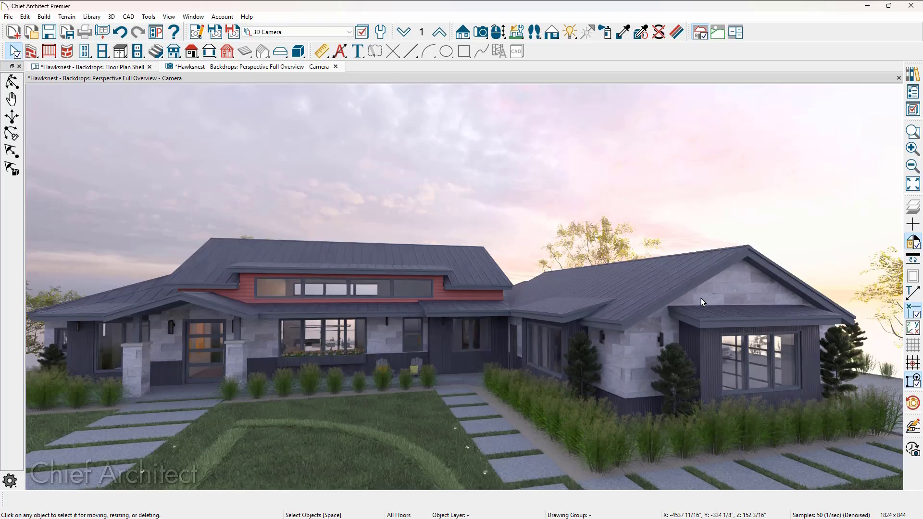
# Replace the camera's backdrop image with the generated sky
pyautogui.click(197, 33)
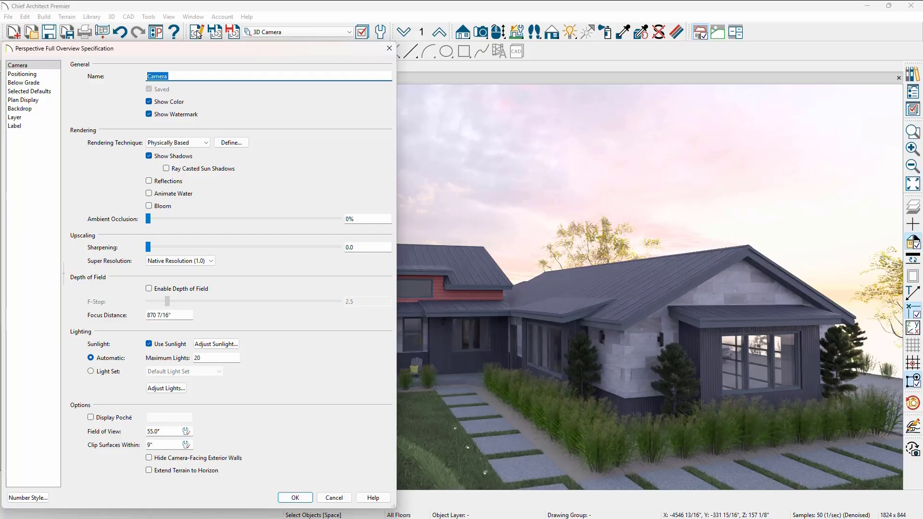
pyautogui.click(43, 109)
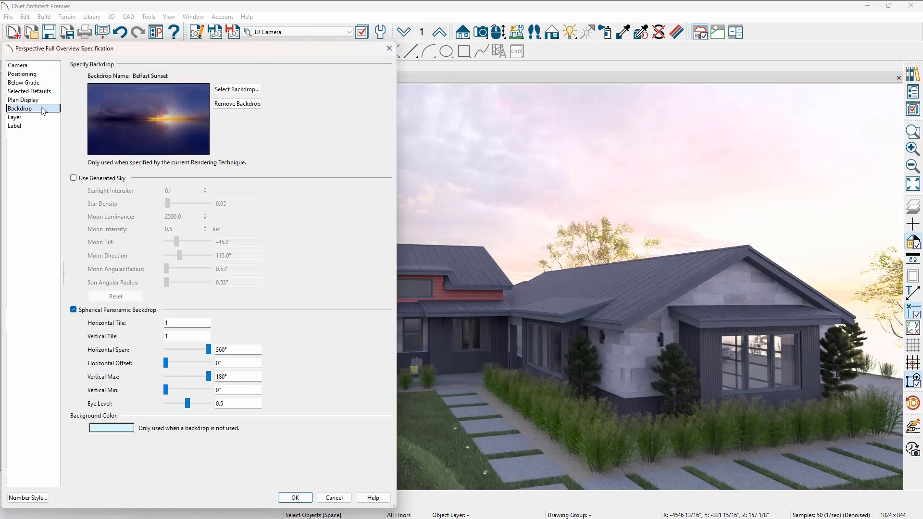
pyautogui.click(73, 178)
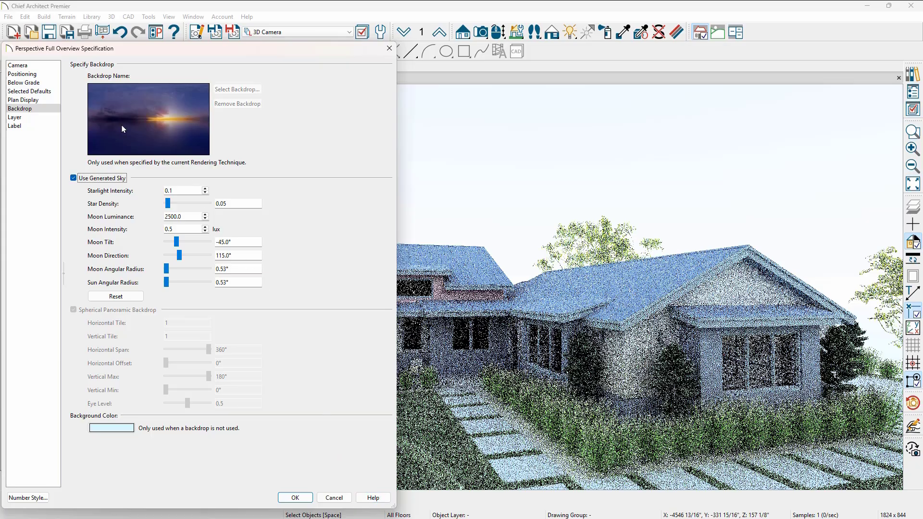
# Disable Use Only Backdrop for Lighting in the Physically Based rendering technique options
pyautogui.click(19, 65)
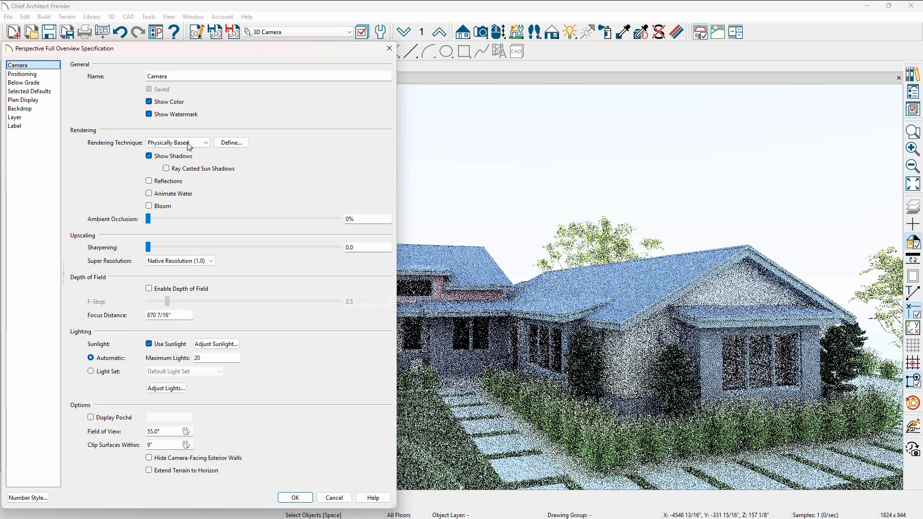
pyautogui.click(229, 143)
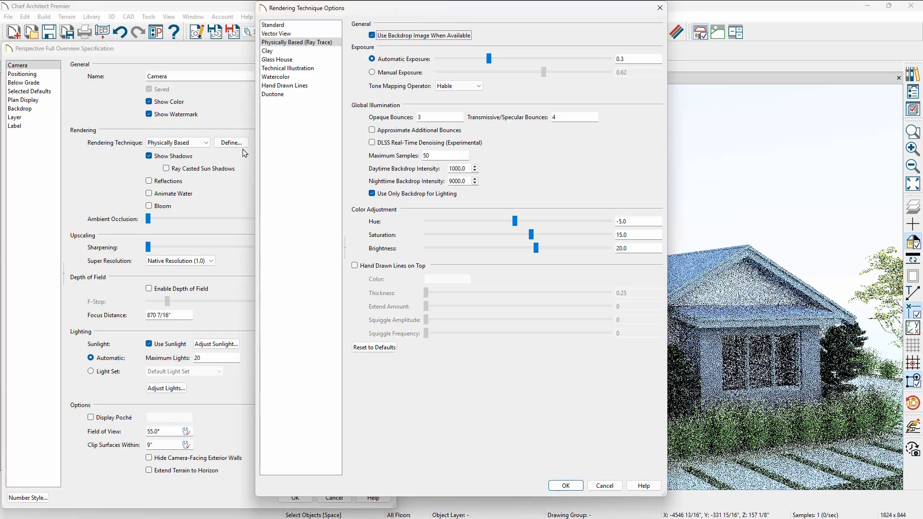
pyautogui.click(371, 193)
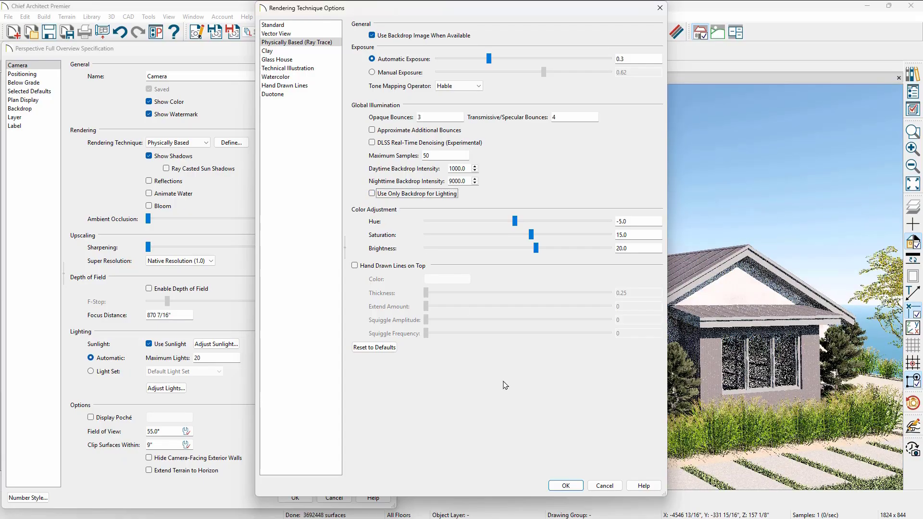
pyautogui.click(566, 486)
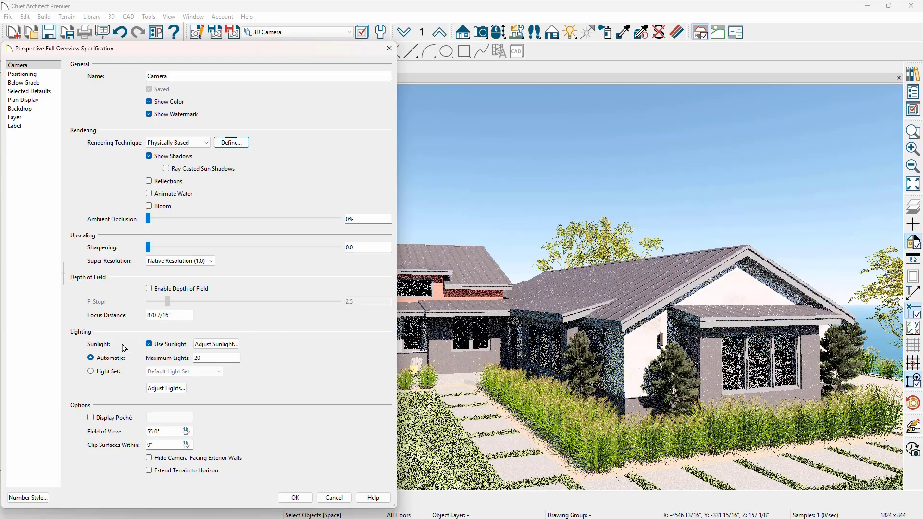
# Turn off Sun Follows Camera for the generic sun in the camera's sunlight settings and apply the camera specification
pyautogui.click(206, 345)
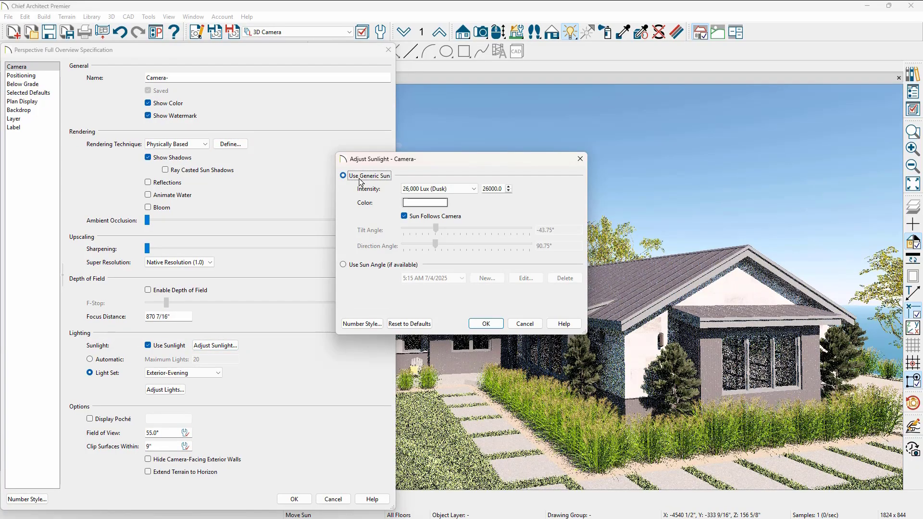
pyautogui.click(469, 190)
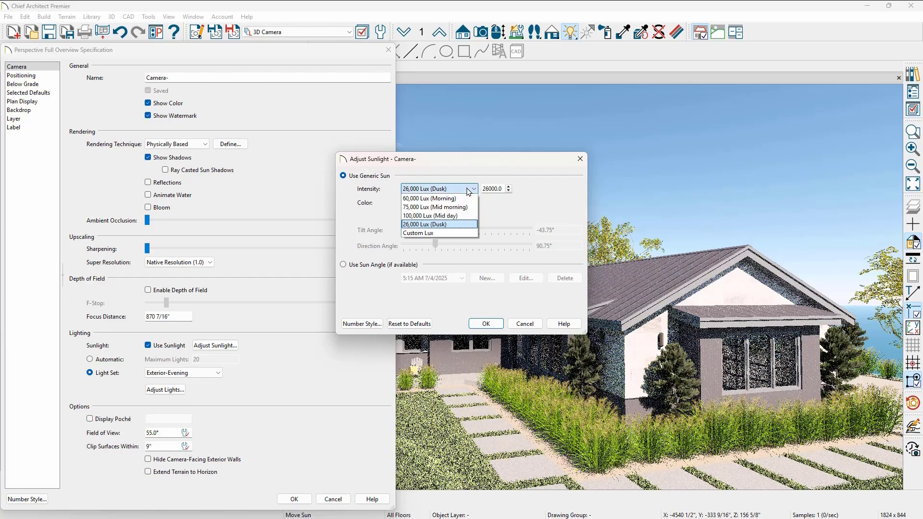
pyautogui.click(469, 190)
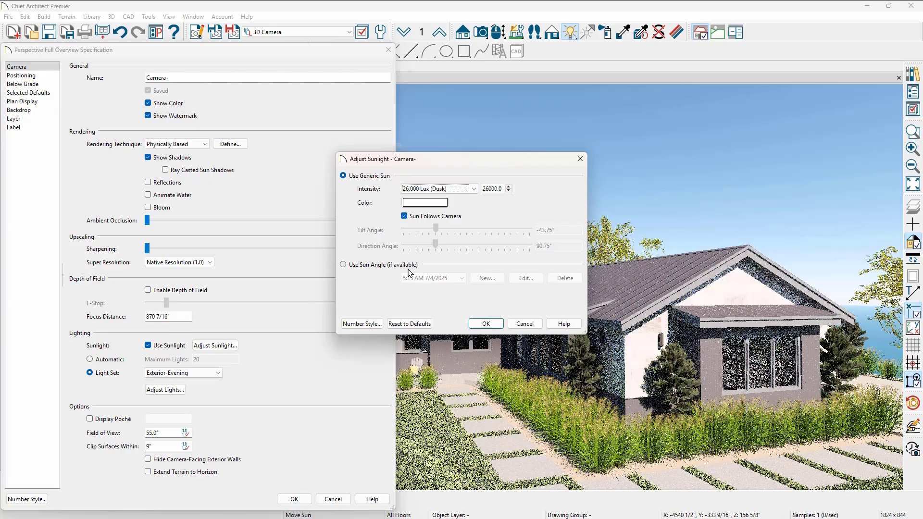
pyautogui.click(404, 216)
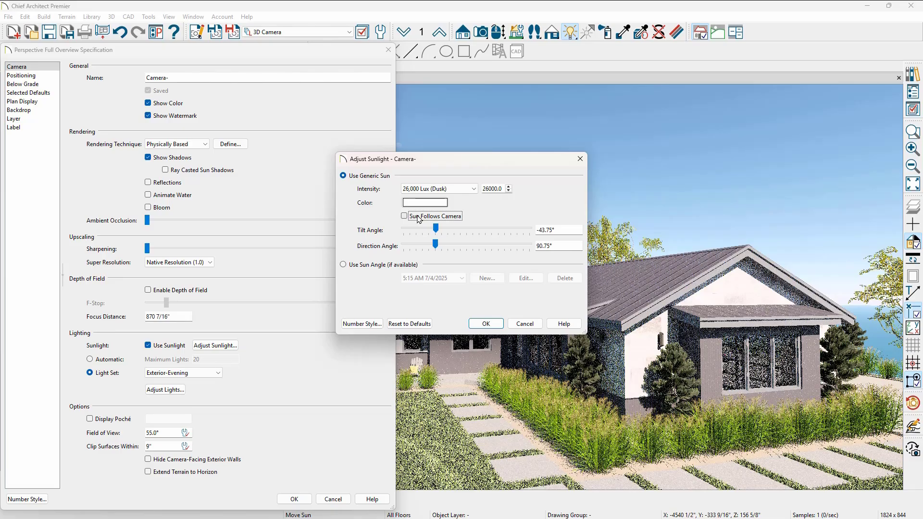
pyautogui.click(486, 326)
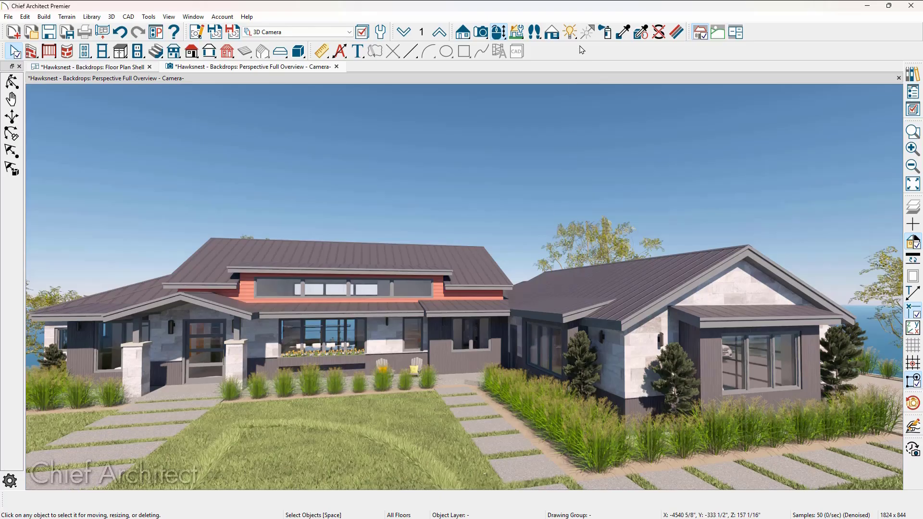
# Move the sun behind the house and lower it below the horizon until the generated sky becomes a starry night
pyautogui.click(571, 32)
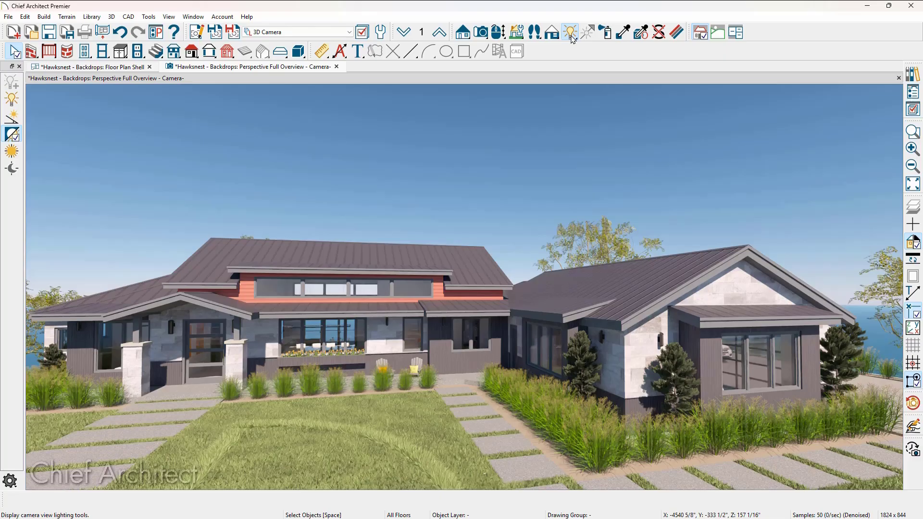
pyautogui.click(12, 153)
pyautogui.moveTo(123, 161); pyautogui.dragTo(491, 224)
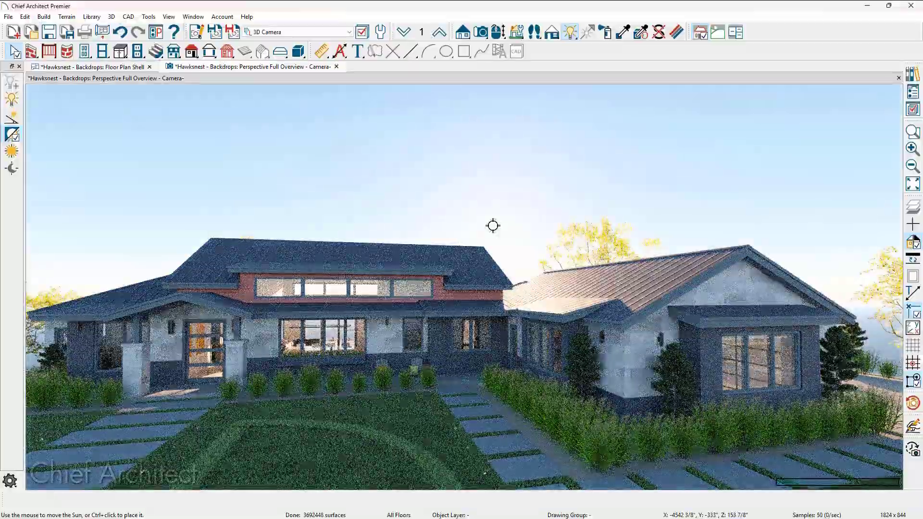
pyautogui.moveTo(493, 225); pyautogui.dragTo(504, 325)
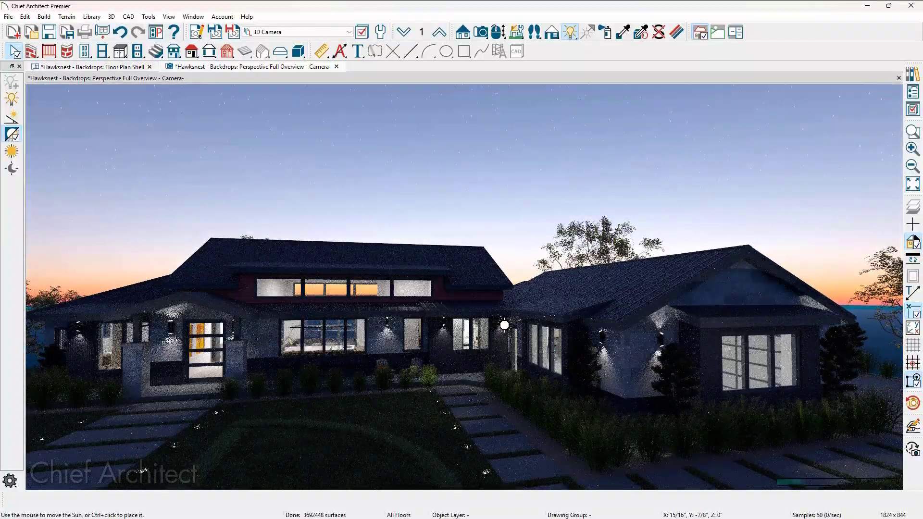
pyautogui.moveTo(504, 331); pyautogui.dragTo(500, 342)
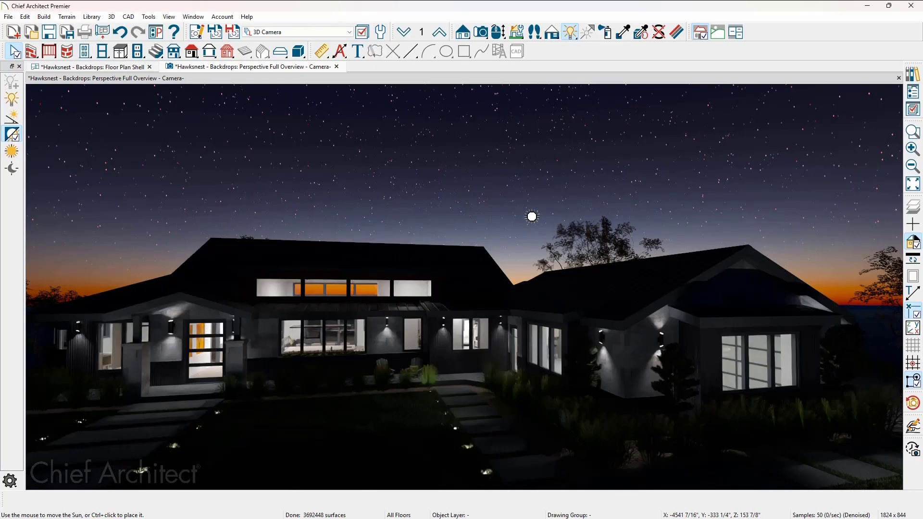
# Place the moon in the sky above the main roof, and reposition the sun for a brighter twilight sky
pyautogui.click(15, 171)
pyautogui.click(311, 198)
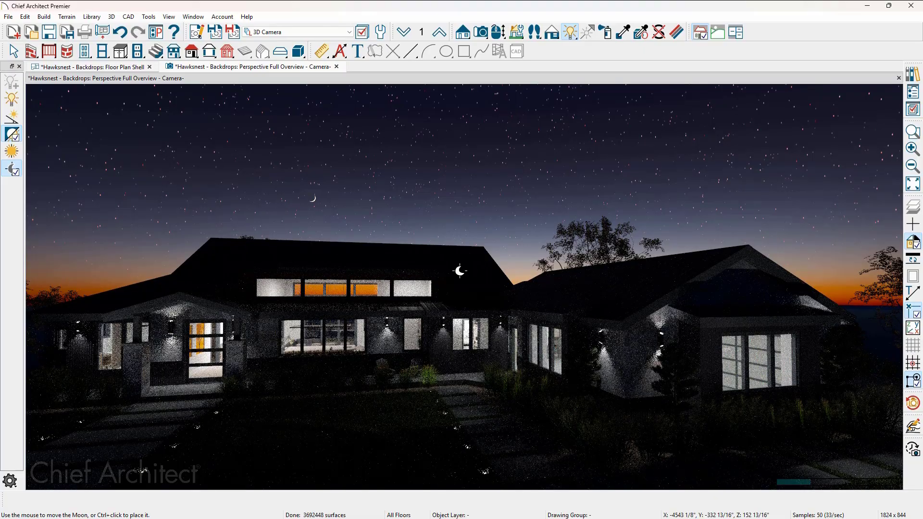
pyautogui.click(11, 152)
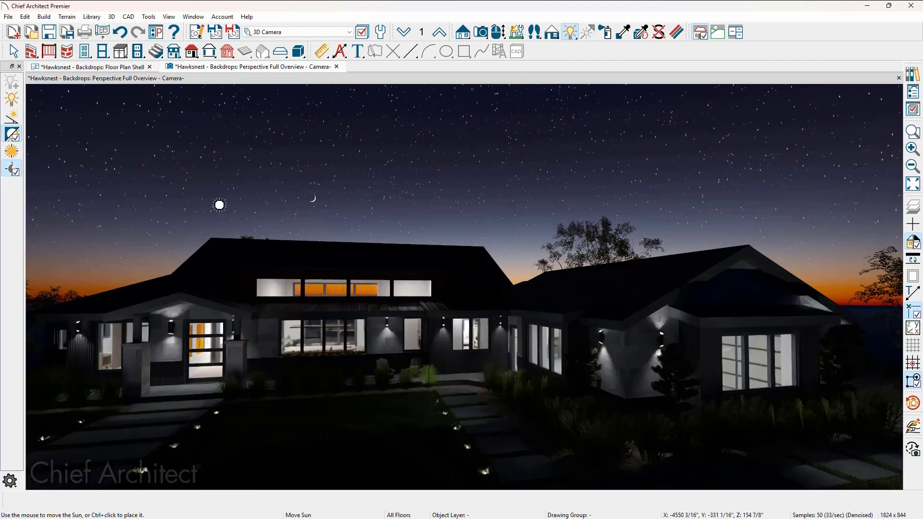
pyautogui.click(397, 289)
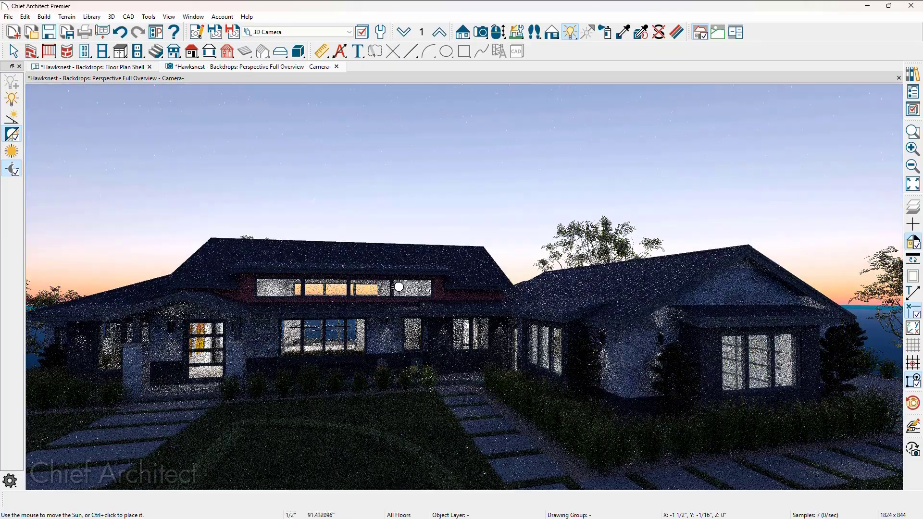